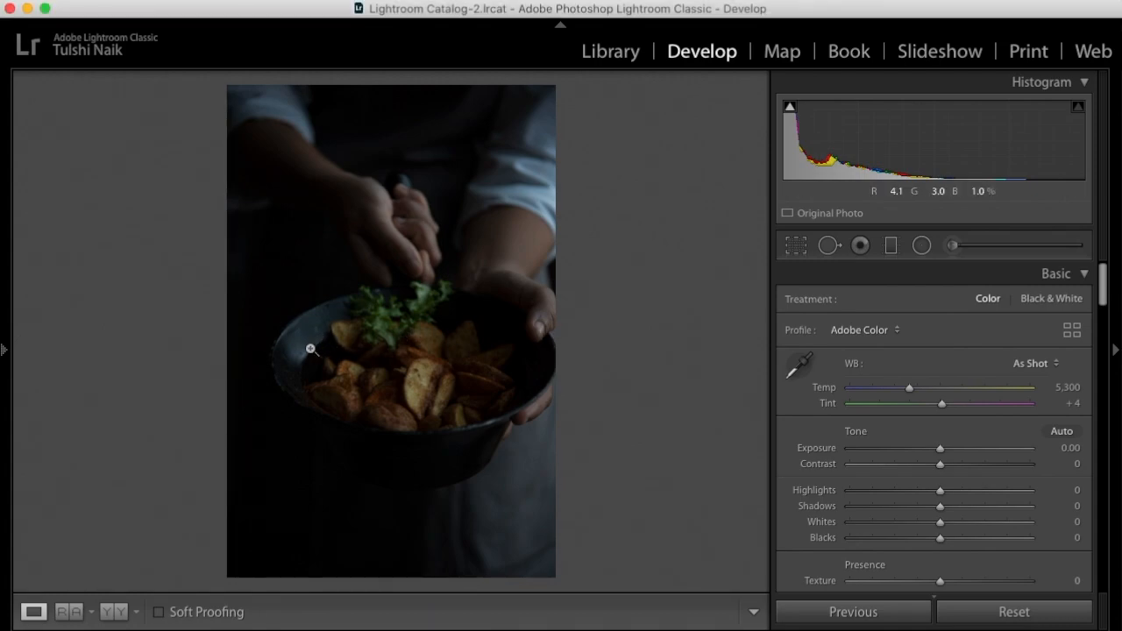
Examine the bowl and sleeve up close, and review the photo's lens correction settings.
click(323, 338)
drag(225, 374, 427, 196)
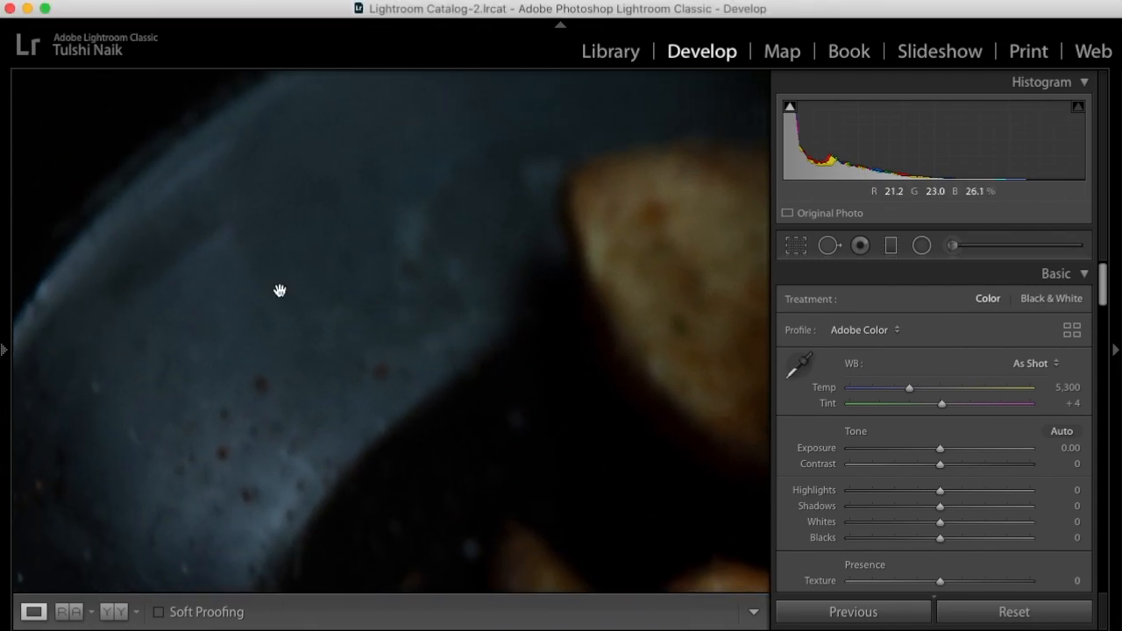
click(491, 249)
click(546, 187)
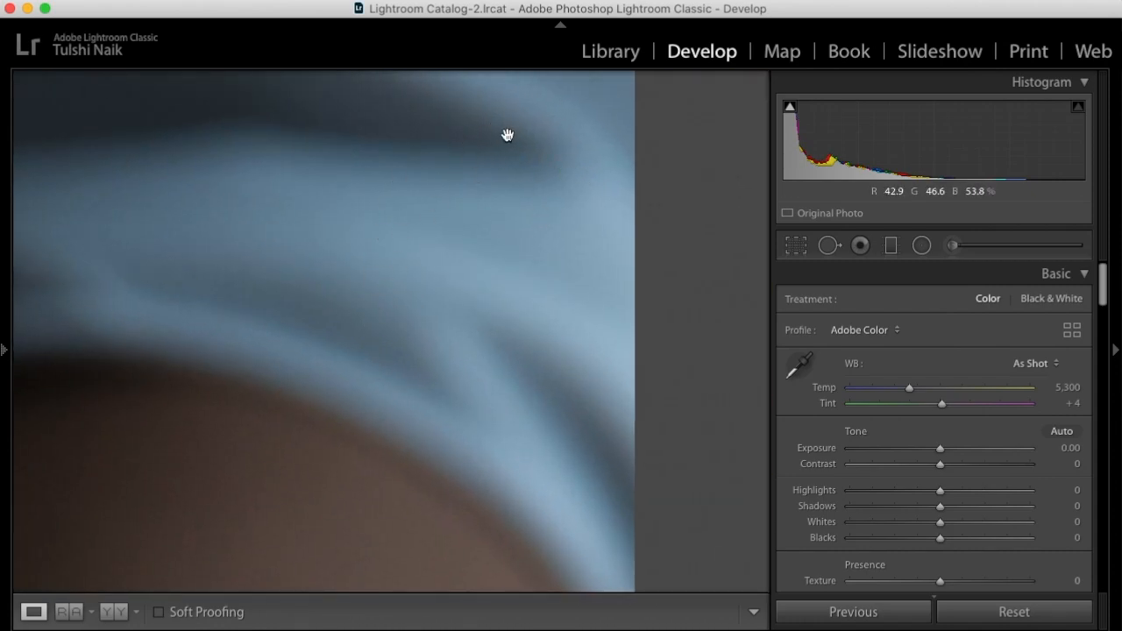
click(403, 247)
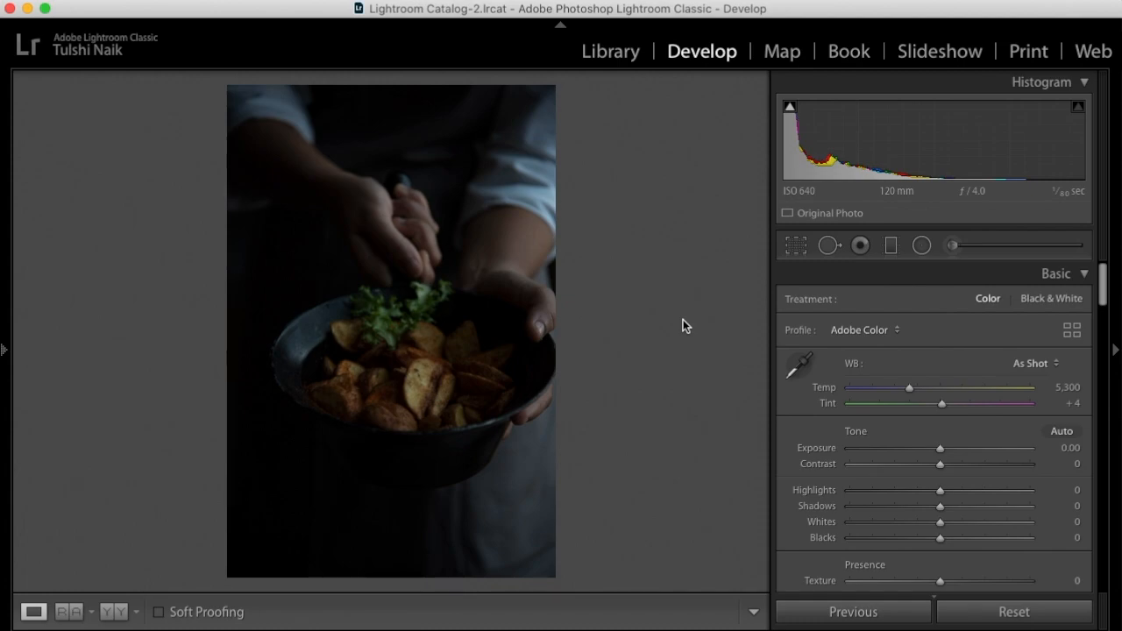
drag(1102, 289, 1085, 458)
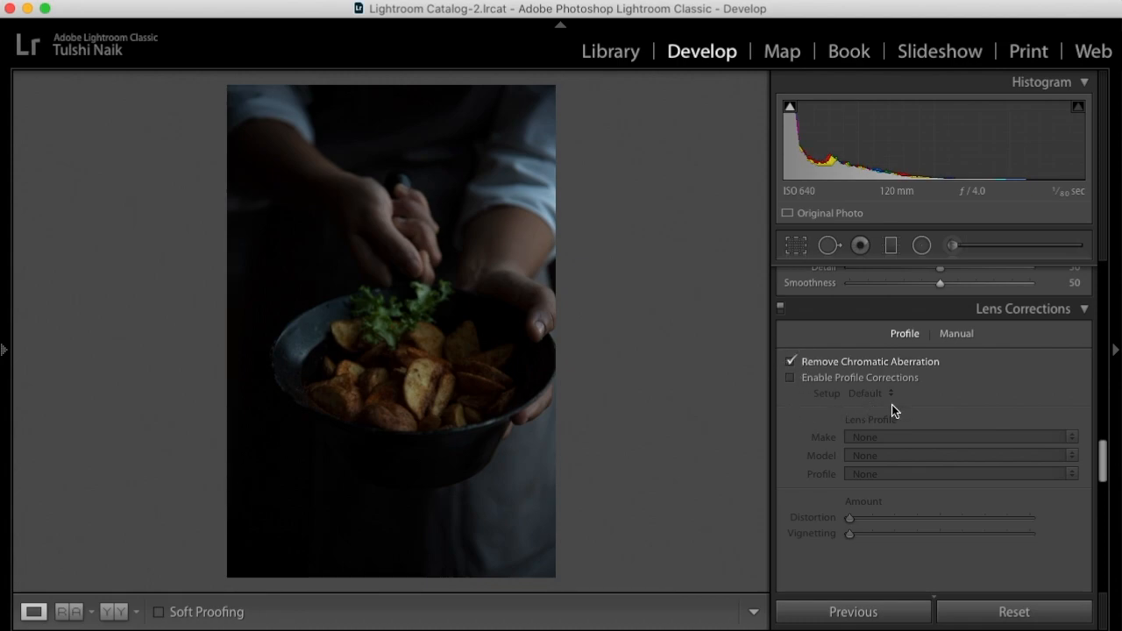
scroll(891, 404, up, 10)
scroll(932, 444, up, 6)
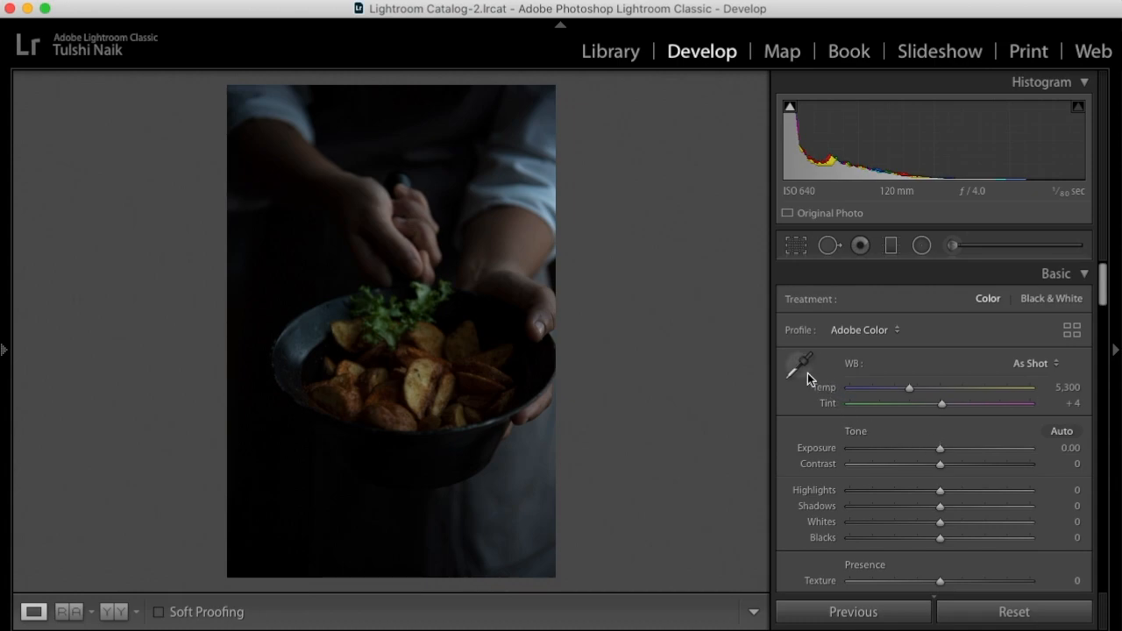
Neutralize the blue cast by sampling the white sleeve for white balance, and compare the result with the original.
click(797, 366)
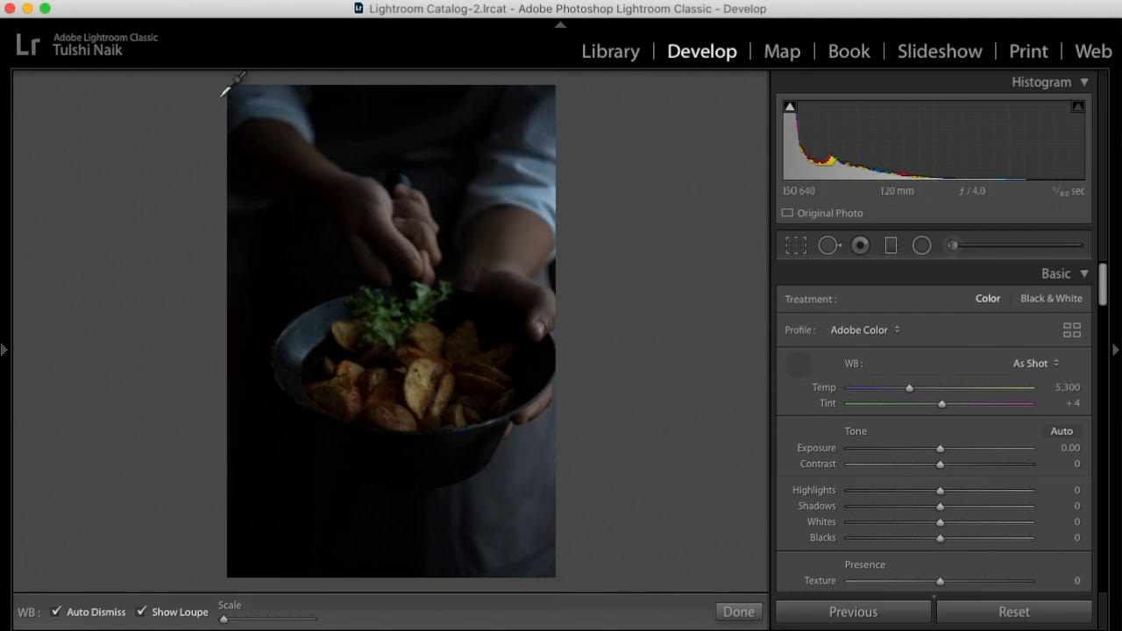
click(541, 206)
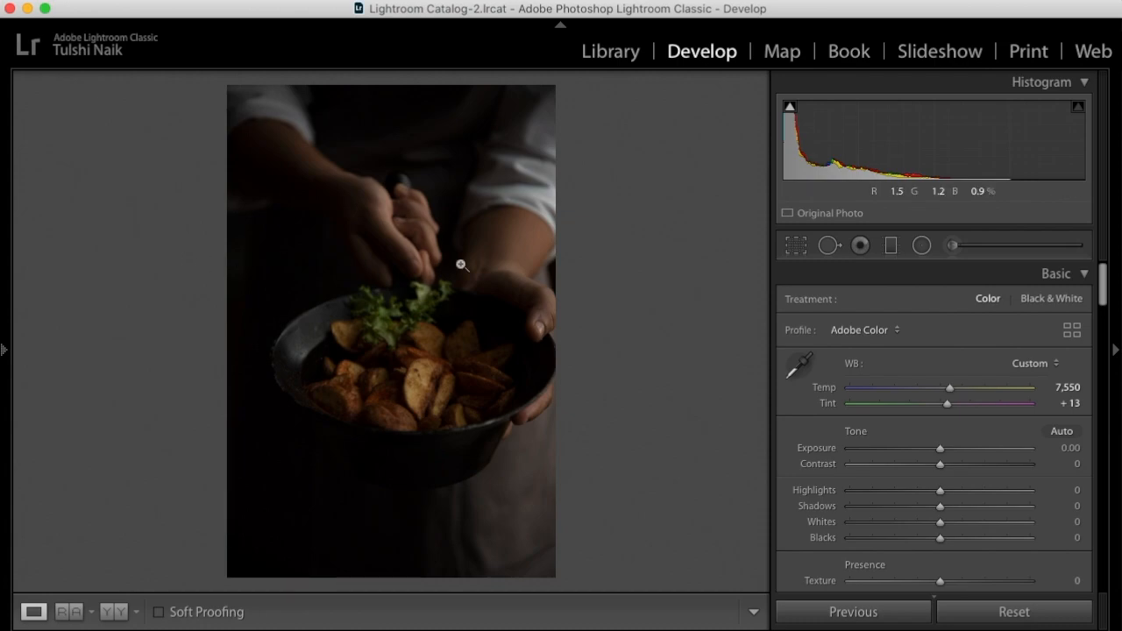
key(backslash)
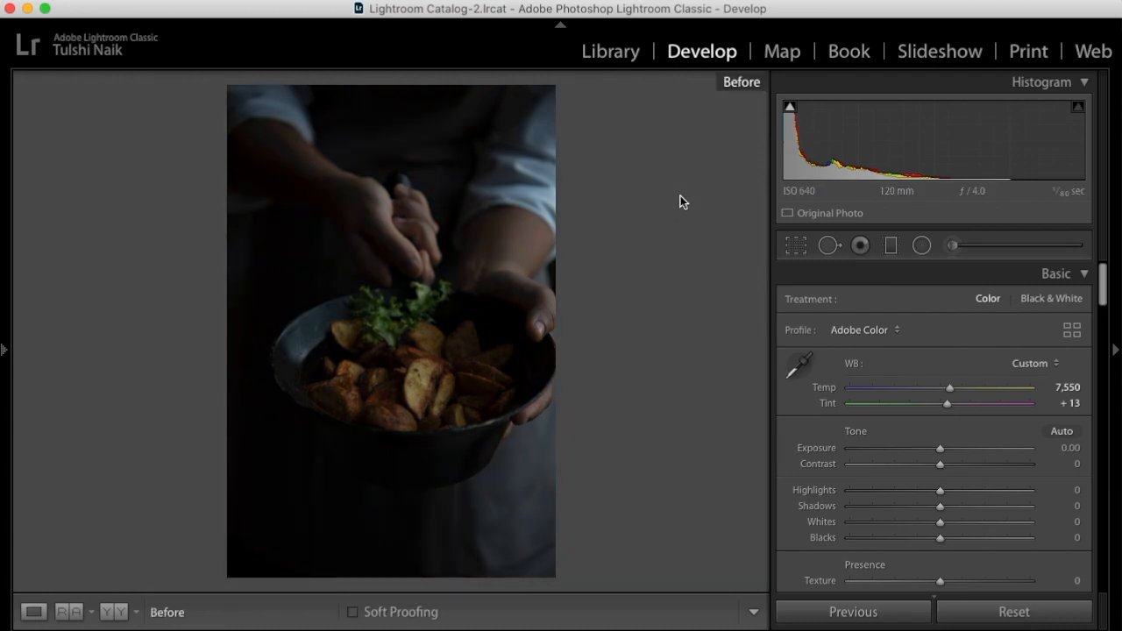
key(backslash)
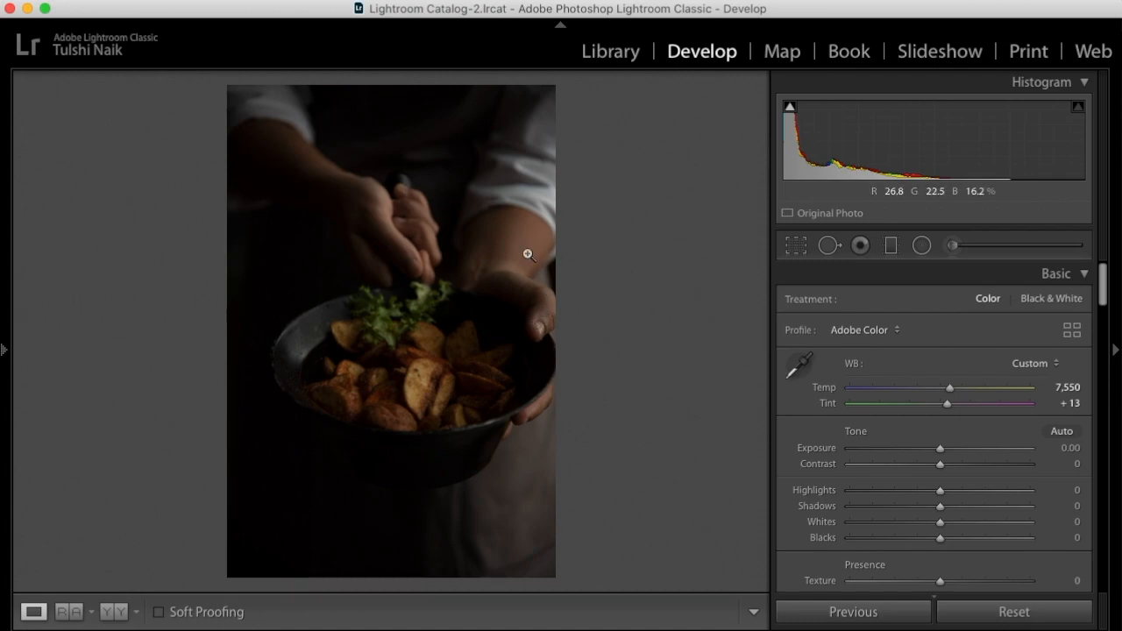
key(backslash)
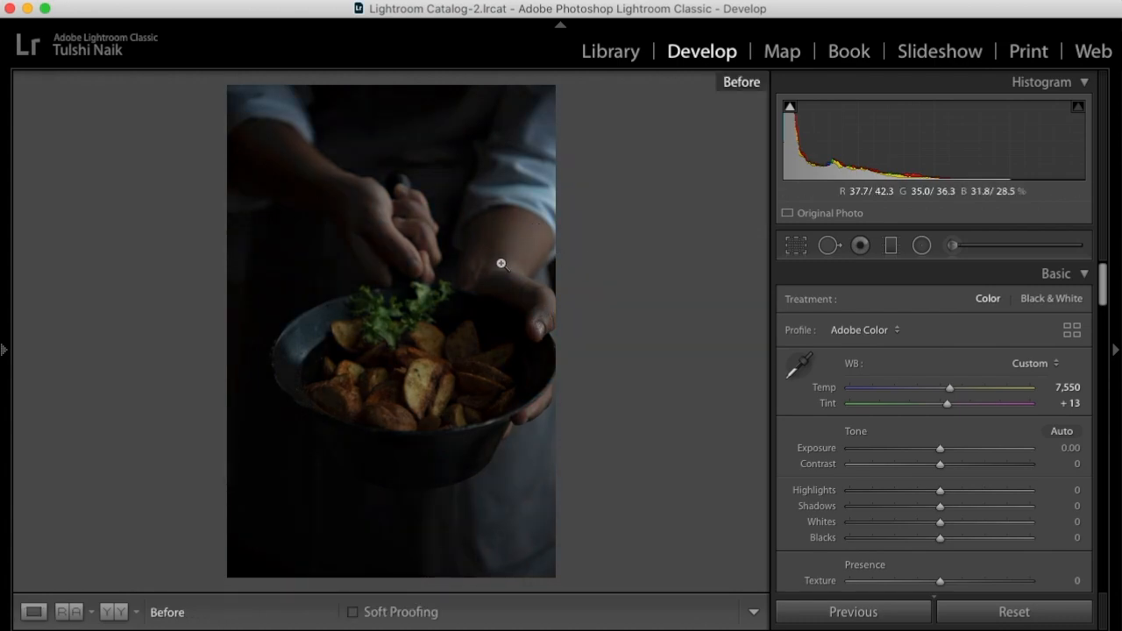
key(backslash)
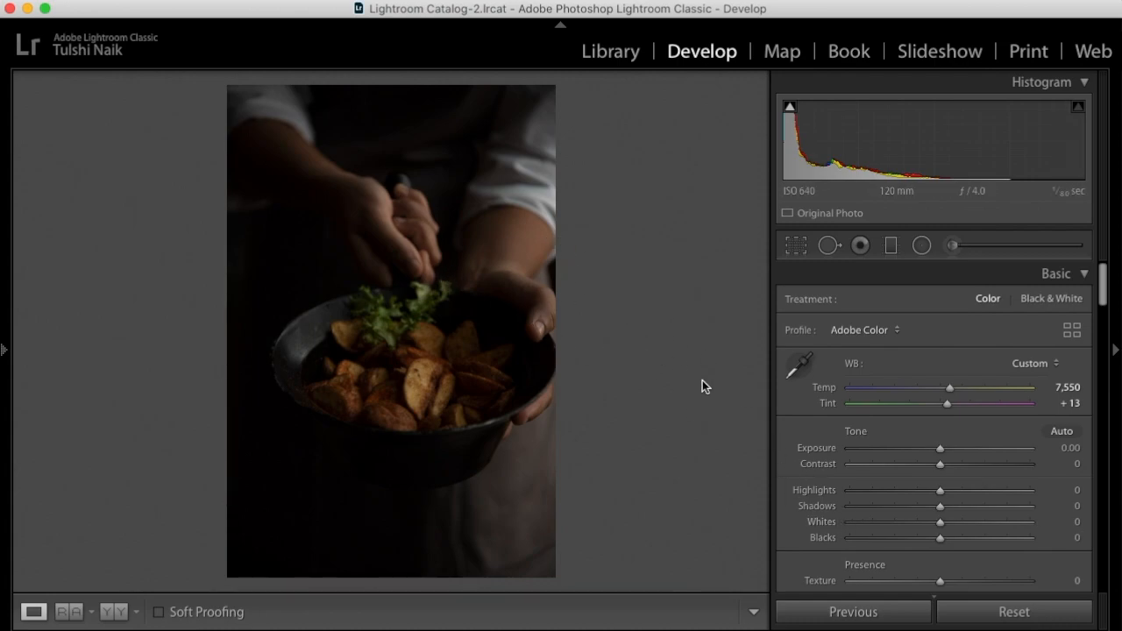
Adjust the overall tone to Exposure +0.45, Contrast +3, Highlights −26, Shadows +64, Whites +18 and Blacks −6.
drag(940, 490, 1000, 519)
scroll(859, 432, down, 1)
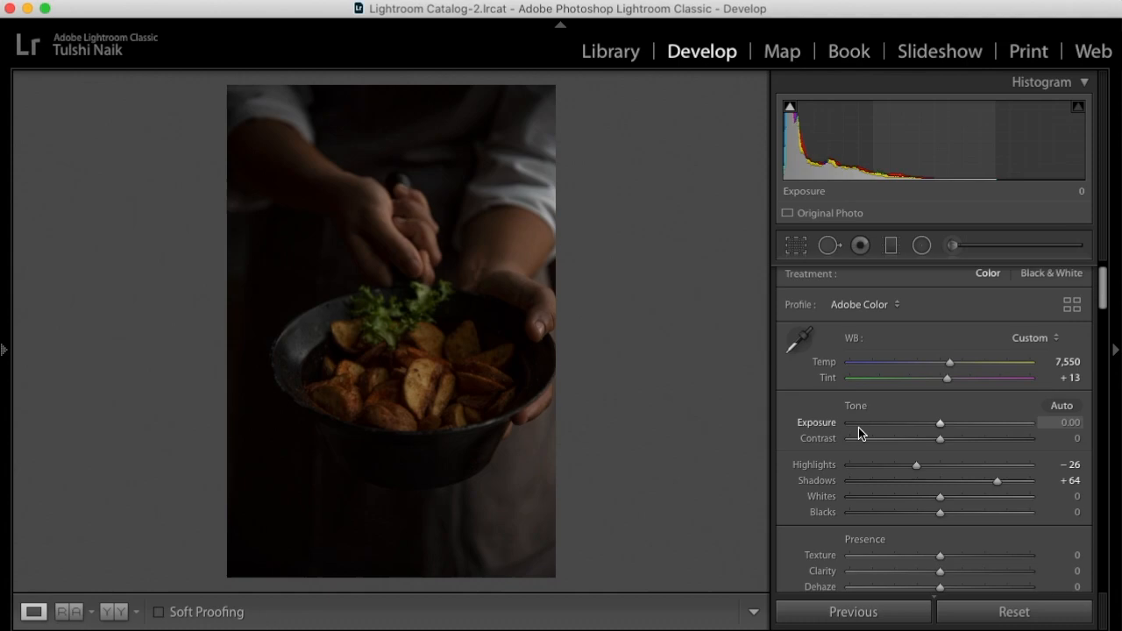
scroll(858, 432, down, 1)
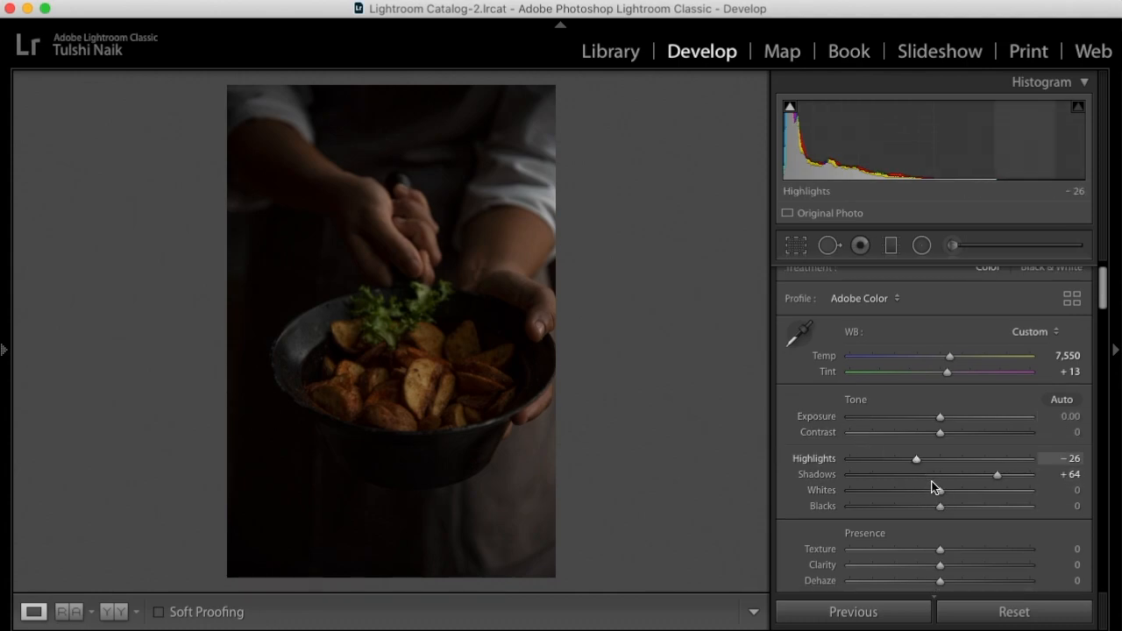
mouse_move(940, 491)
mouse_down()
mouse_move(956, 493)
mouse_move(935, 508)
mouse_up()
drag(940, 418, 942, 433)
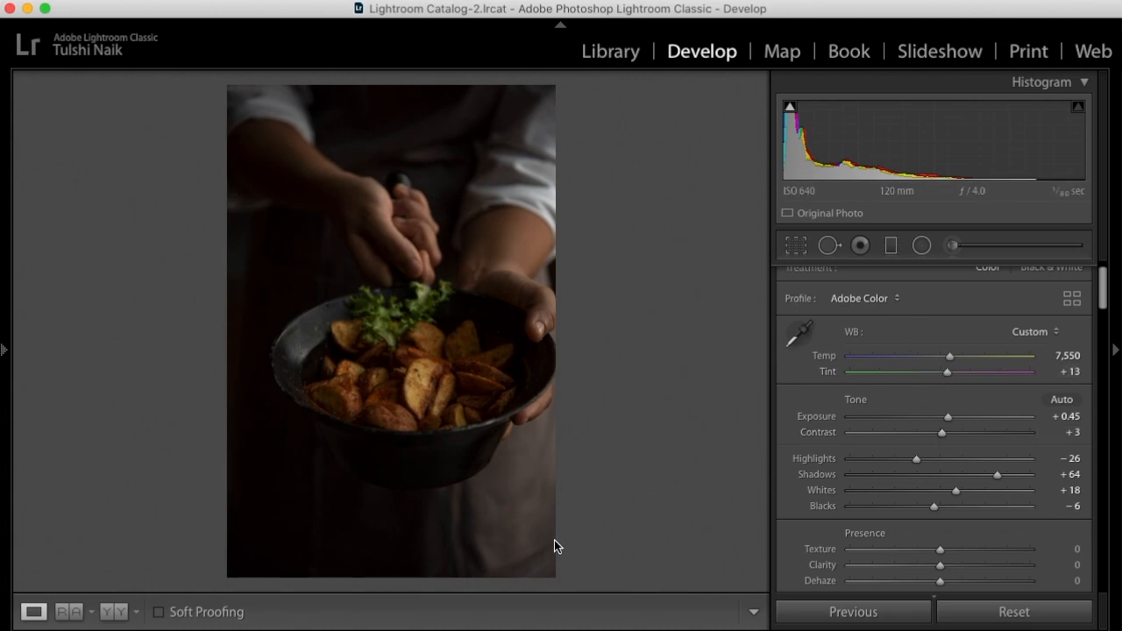
Add a slanted graduated filter across the bowl that brightens the photo's left side with Exposure 0.96 and Shadows 32.
key(m)
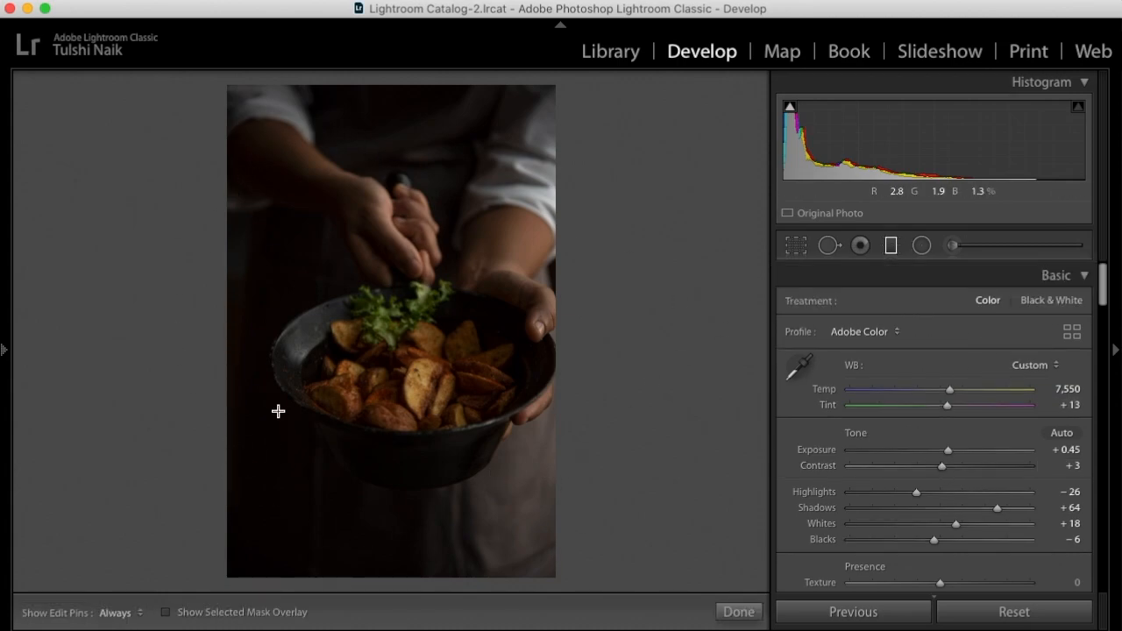
drag(290, 403, 595, 323)
drag(438, 358, 415, 368)
drag(952, 365, 965, 363)
drag(943, 412, 975, 423)
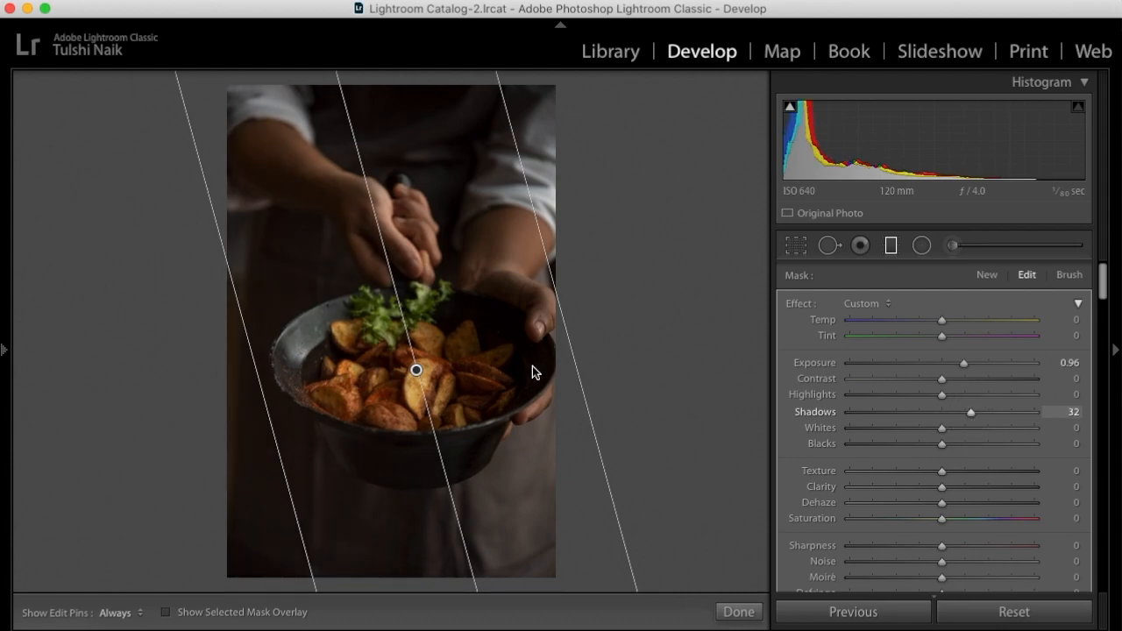
Narrow the graduated filter and shift it toward the bowl's left half, set its Highlights to −30, and compare with the original.
drag(416, 369, 471, 360)
drag(611, 290, 494, 326)
drag(421, 371, 359, 380)
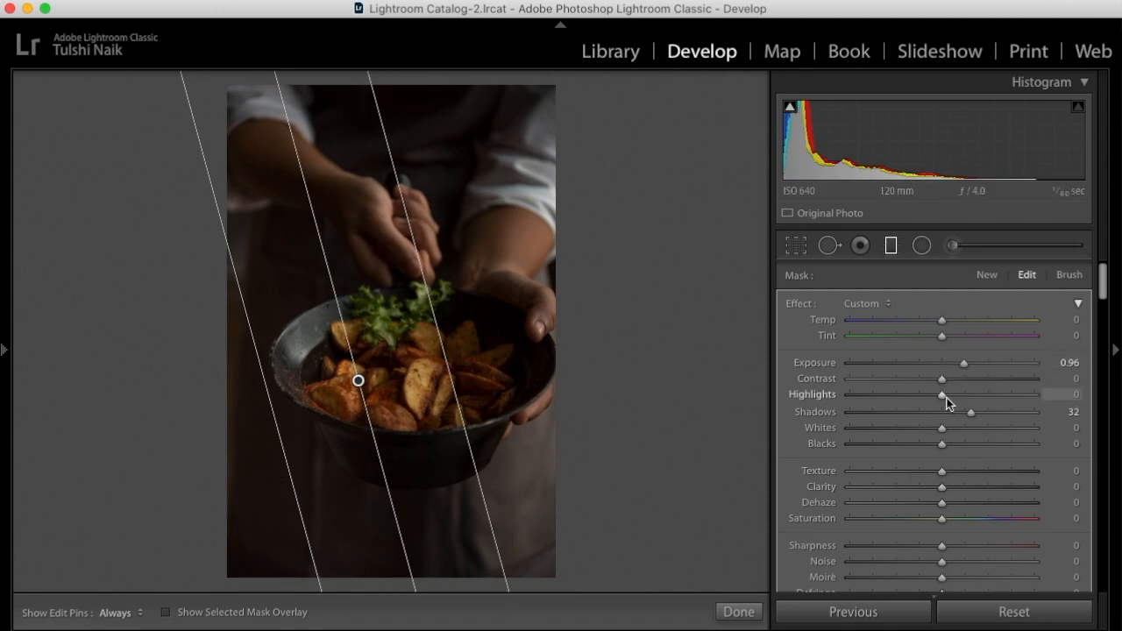
drag(942, 395, 915, 397)
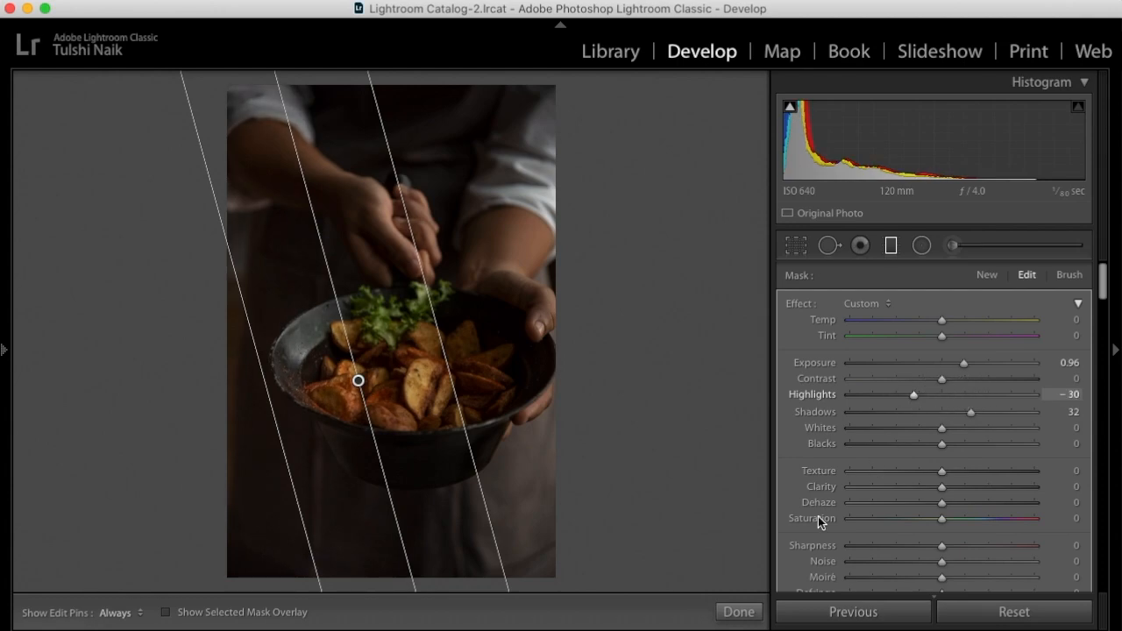
click(739, 611)
key(backslash)
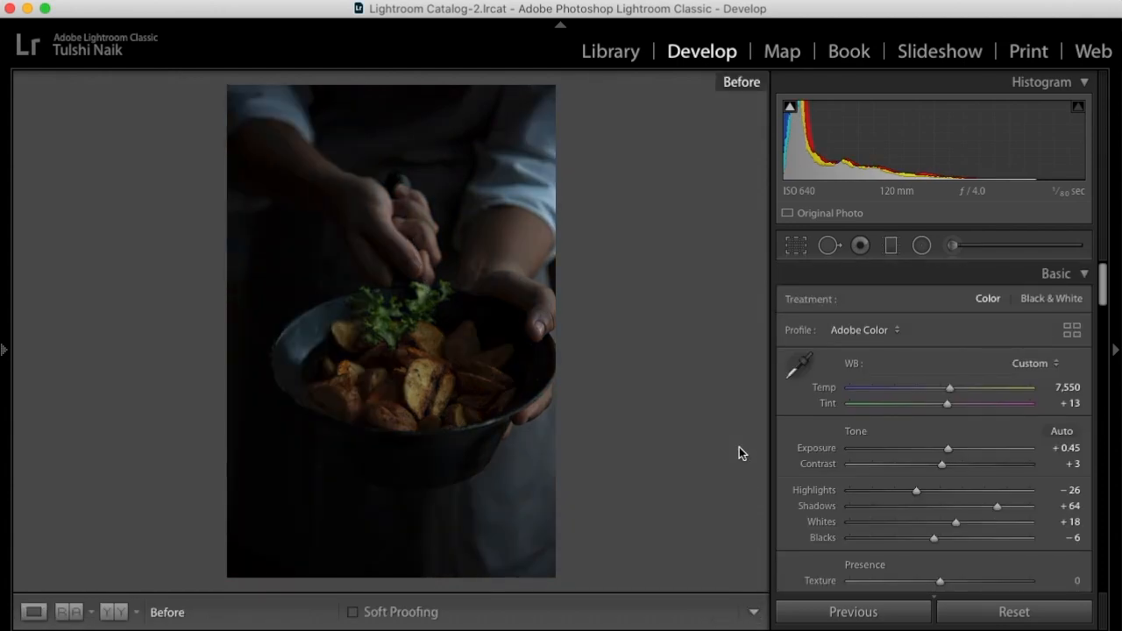
key(backslash)
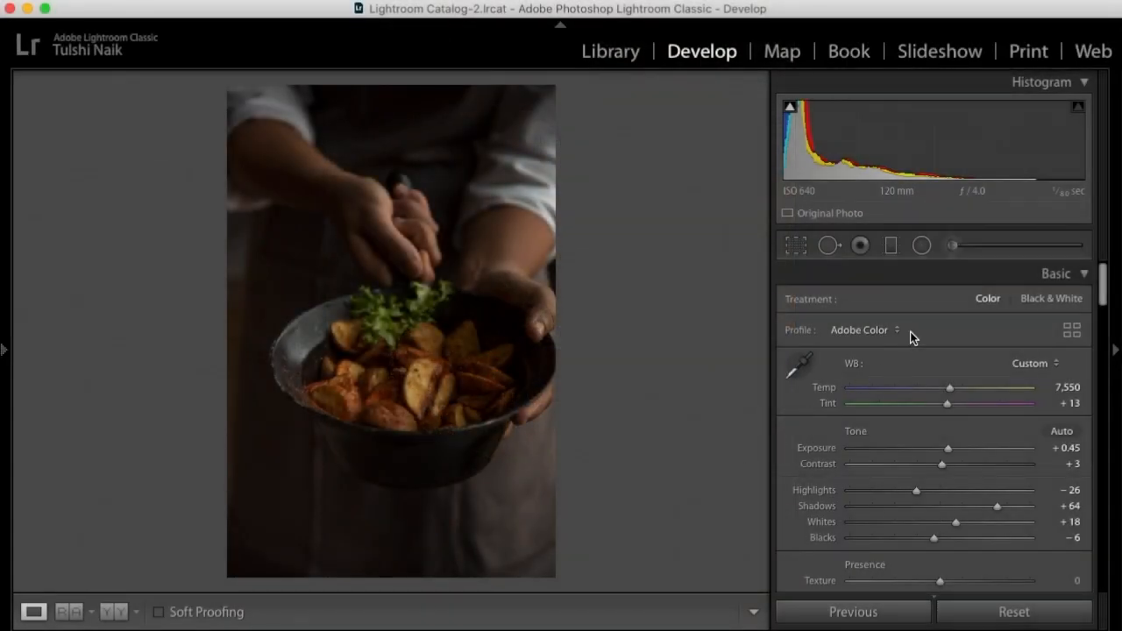
Draw a wide radial filter centered on the potatoes, enclosing the whole bowl and the lower hands.
click(921, 245)
drag(406, 389, 550, 516)
drag(550, 411, 553, 400)
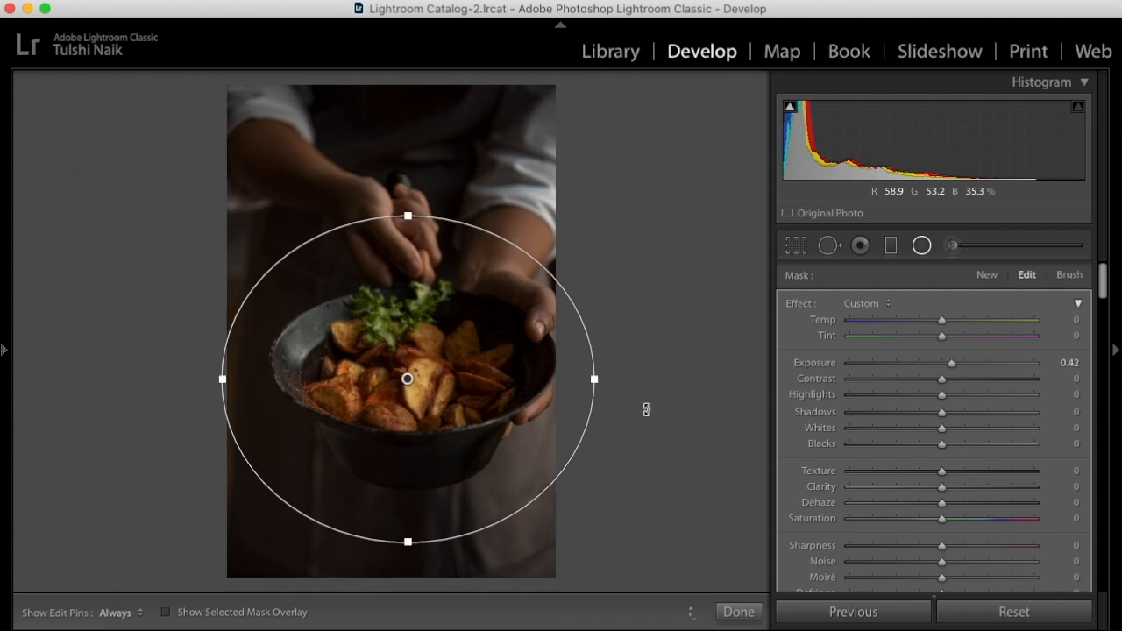
Raise the bowl radial filter's Exposure and Texture slightly, extend it vertically, and move it up a little.
mouse_move(953, 362)
mouse_down()
mouse_move(964, 393)
mouse_move(952, 413)
mouse_move(964, 409)
mouse_move(963, 418)
mouse_move(955, 373)
mouse_up()
drag(943, 472, 986, 471)
drag(408, 216, 398, 192)
drag(406, 371, 411, 365)
click(739, 612)
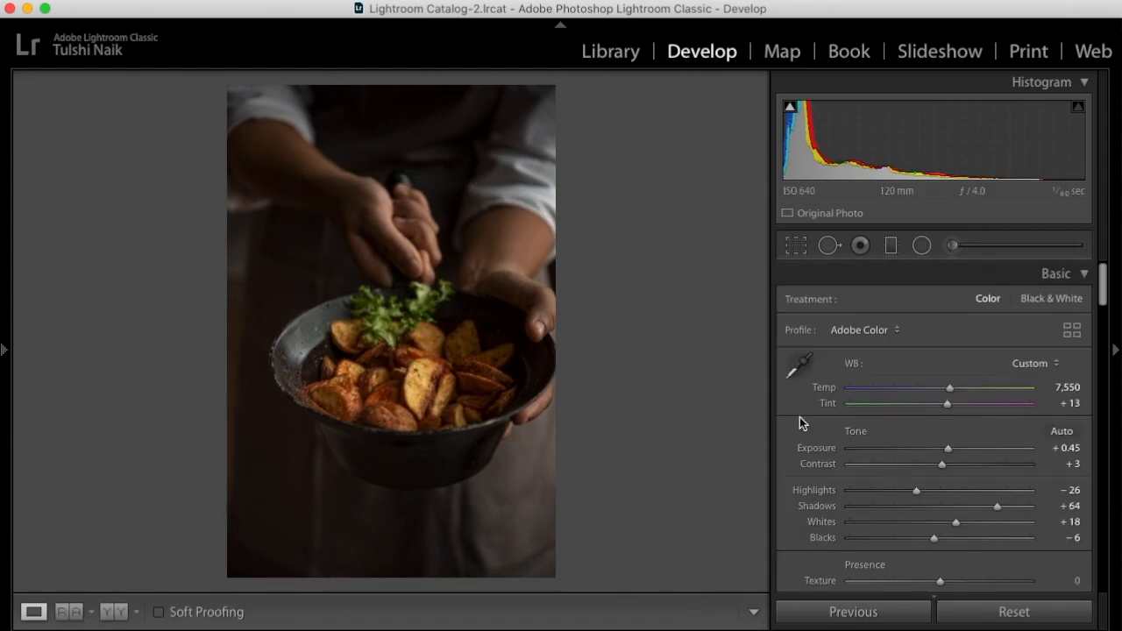
Add a second, smaller radial filter centered on the green herb garnish.
scroll(953, 482, down, 5)
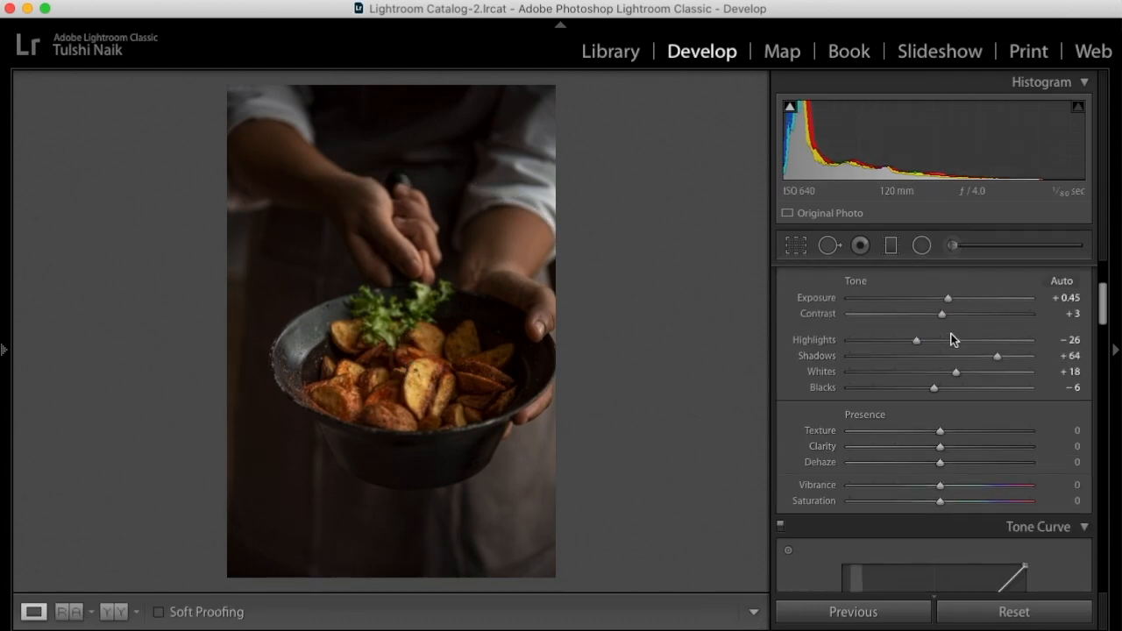
click(920, 246)
drag(386, 321, 491, 395)
scroll(897, 498, down, 6)
scroll(900, 494, up, 6)
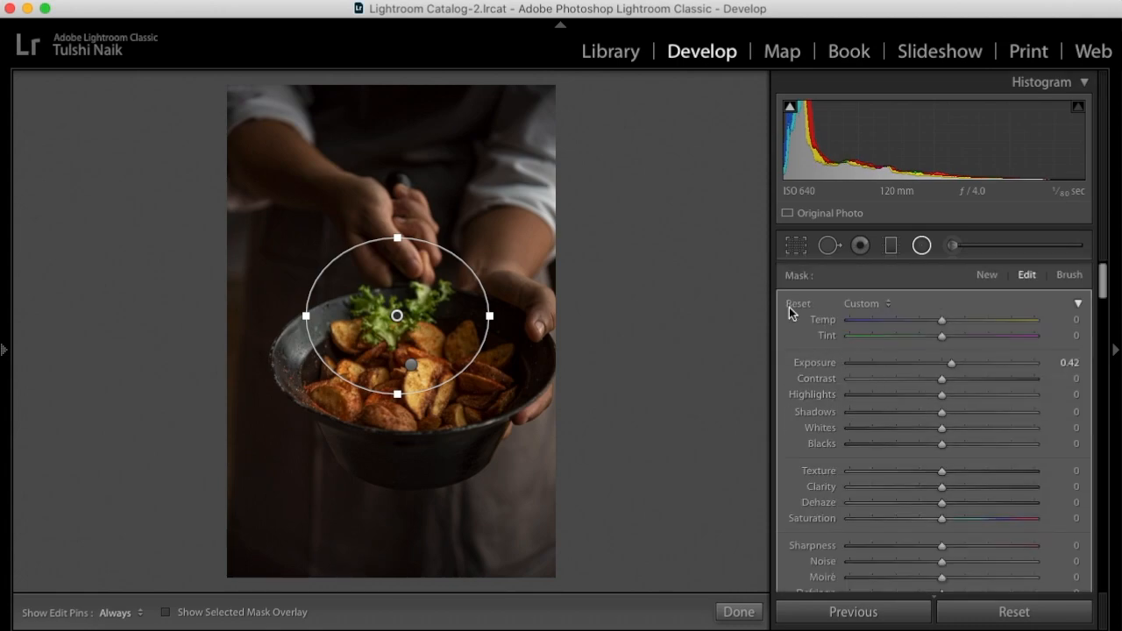
Try the Luminance range mask on the herb's radial filter, and switch it to Color.
scroll(868, 469, down, 6)
click(919, 417)
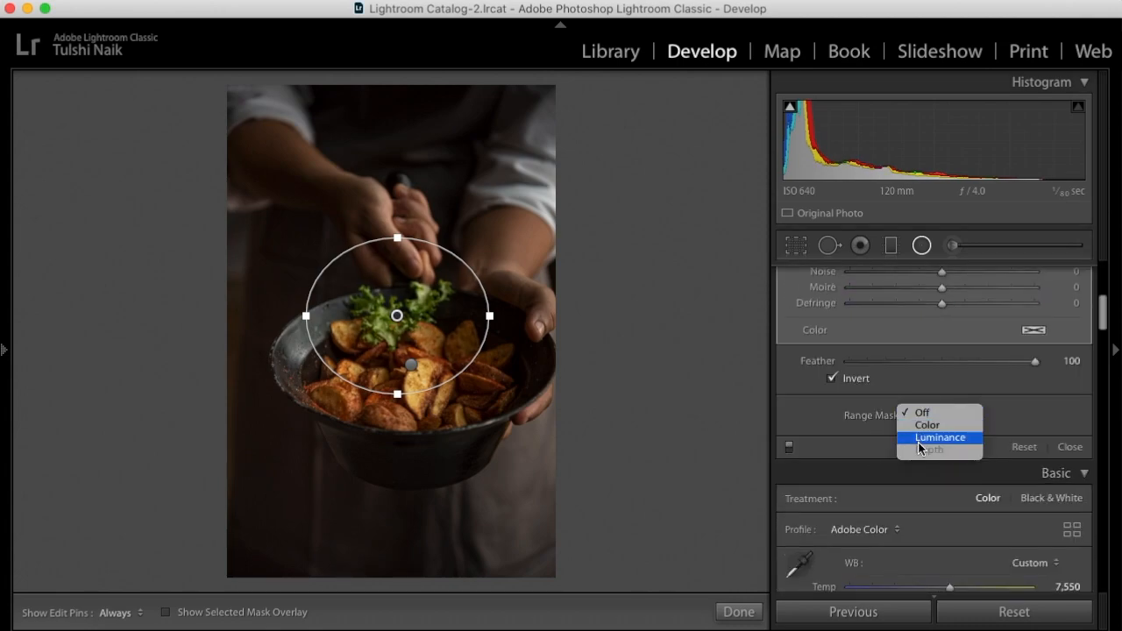
click(920, 439)
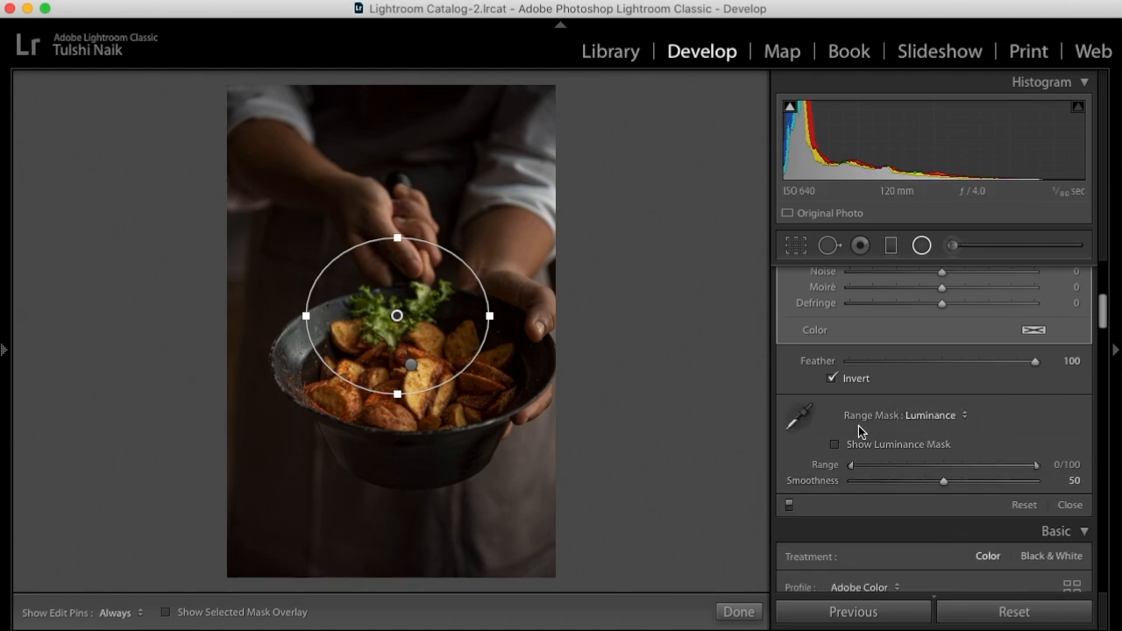
click(931, 416)
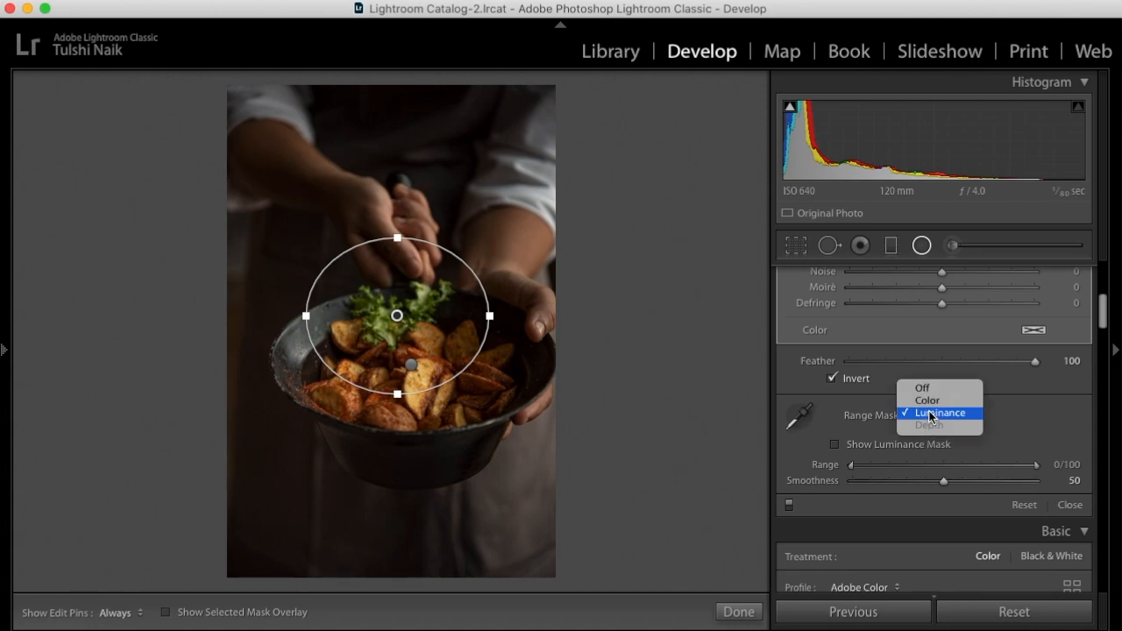
click(929, 398)
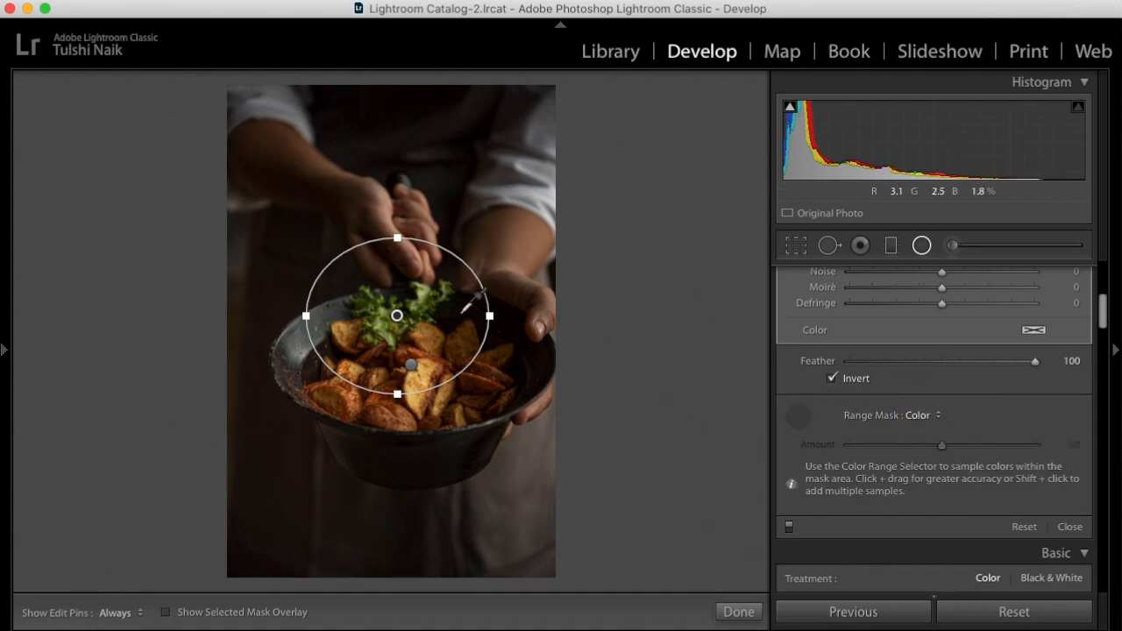
Sample several greens of the herb garnish for the color range mask, with the selected mask overlay shown.
click(422, 307)
key(o)
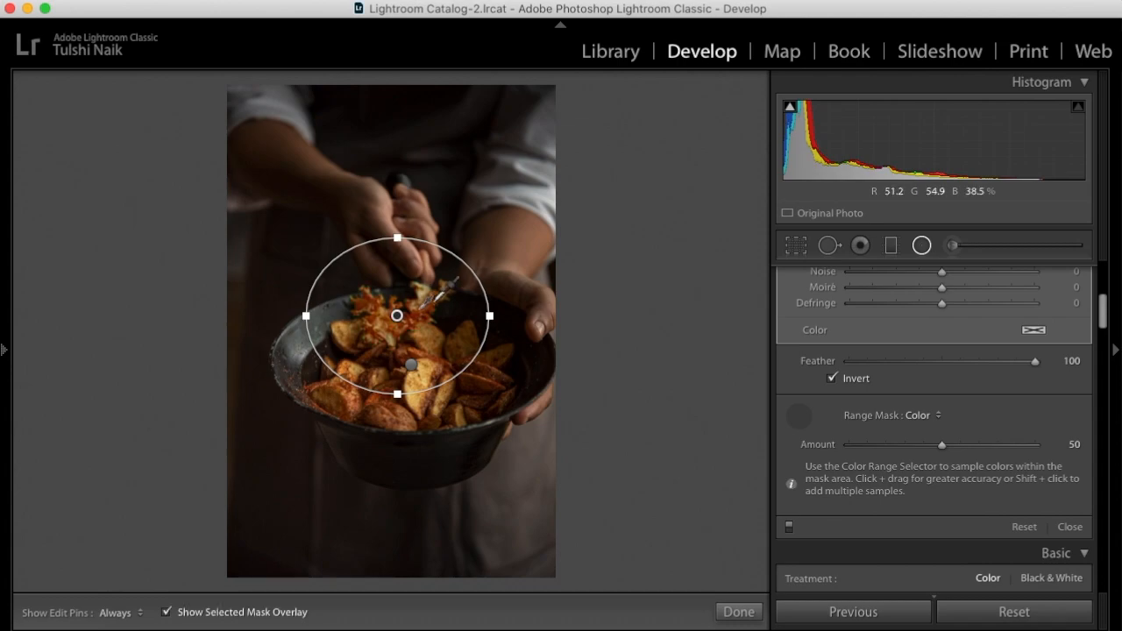
click(426, 292)
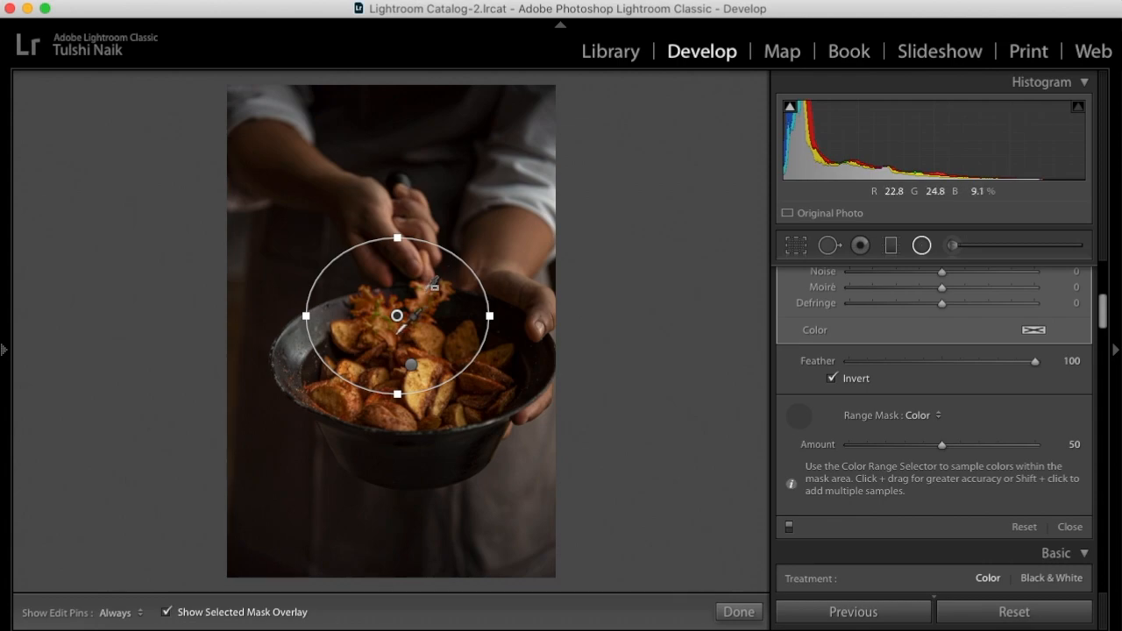
click(388, 318)
click(396, 314)
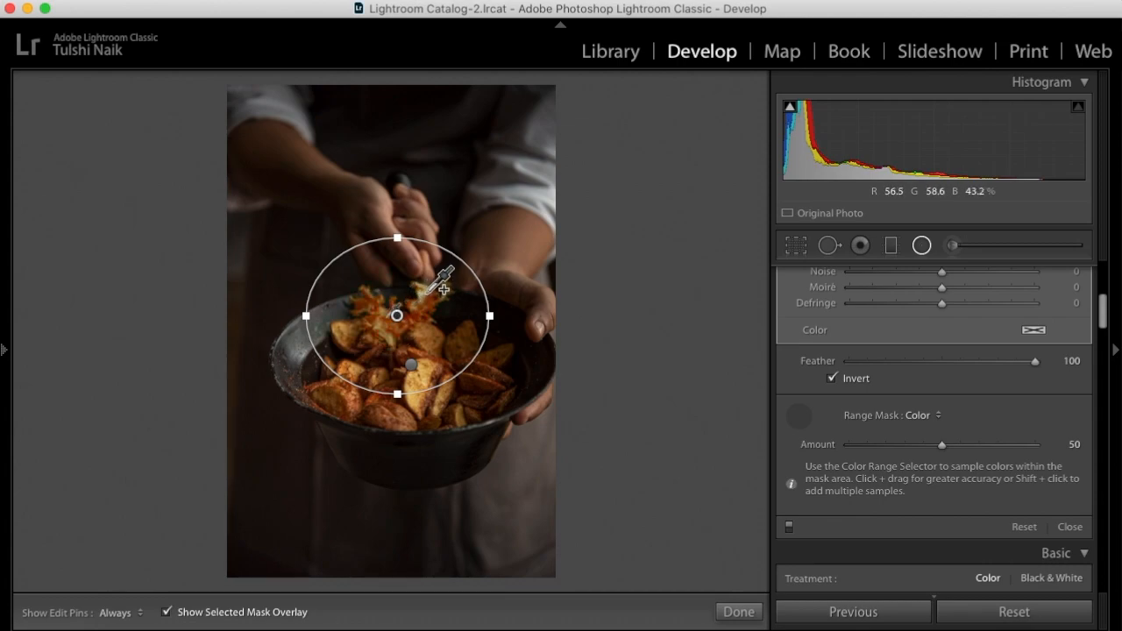
click(429, 295)
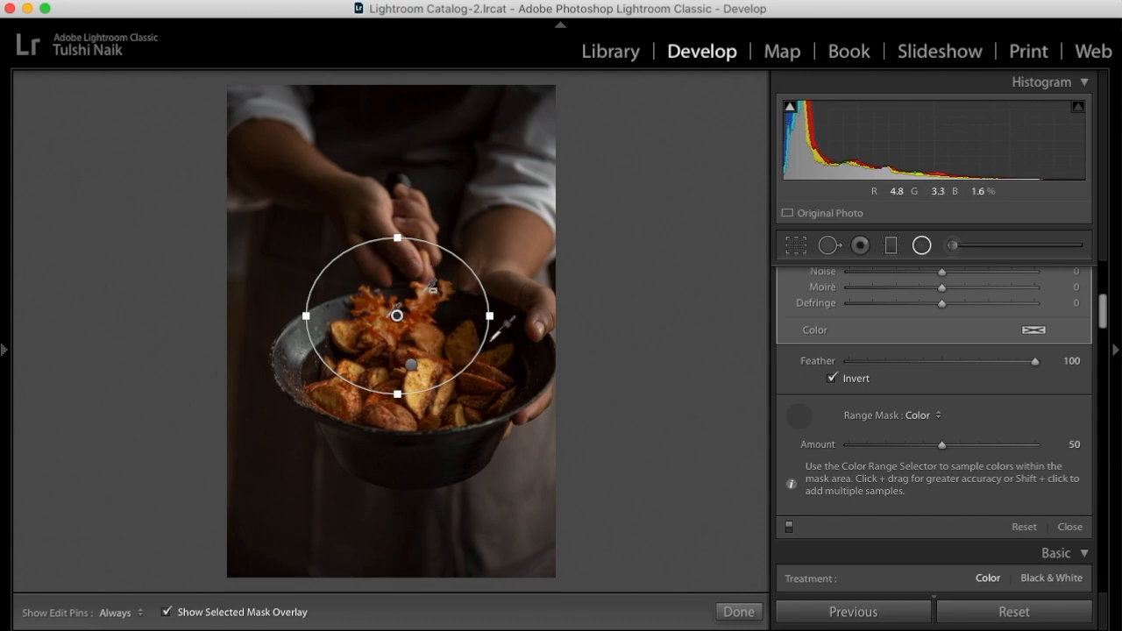
Check the herb mask's coverage with the overlay off and on, and set the color range Amount to 57.
key(o)
key(o)
key(o)
click(165, 612)
click(165, 612)
click(165, 612)
key(o)
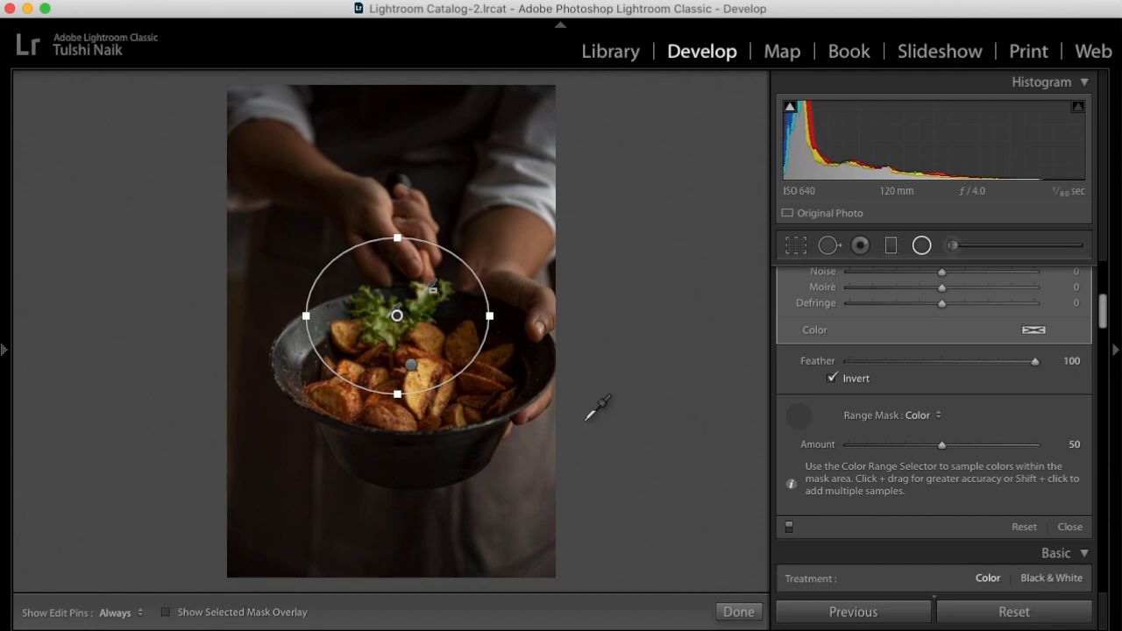
key(o)
key(o)
key(o)
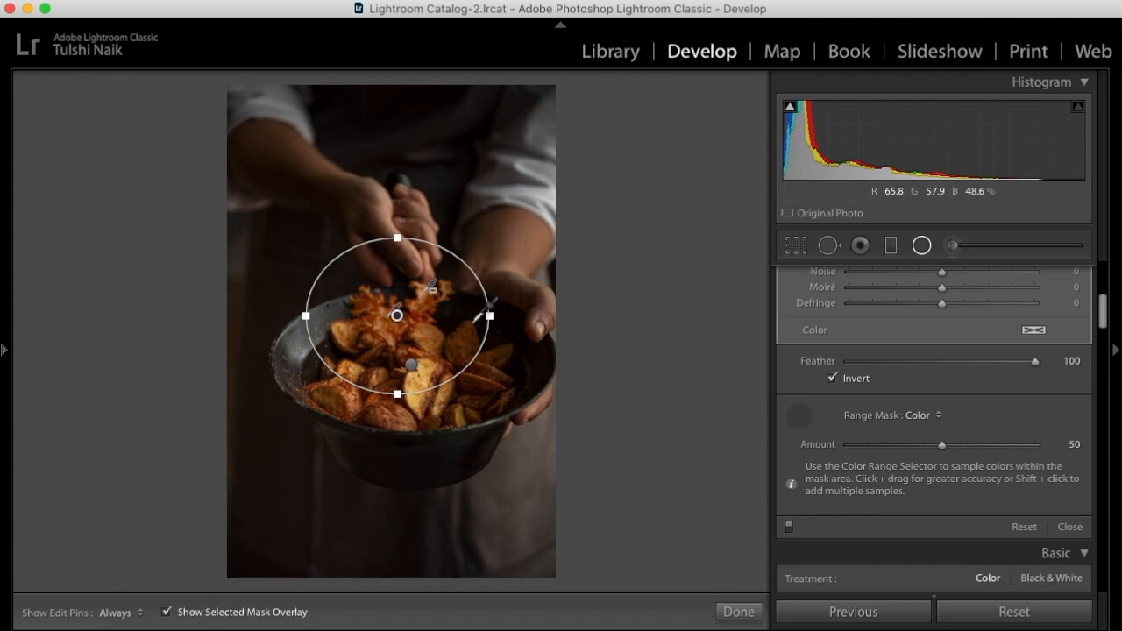
drag(942, 444, 957, 449)
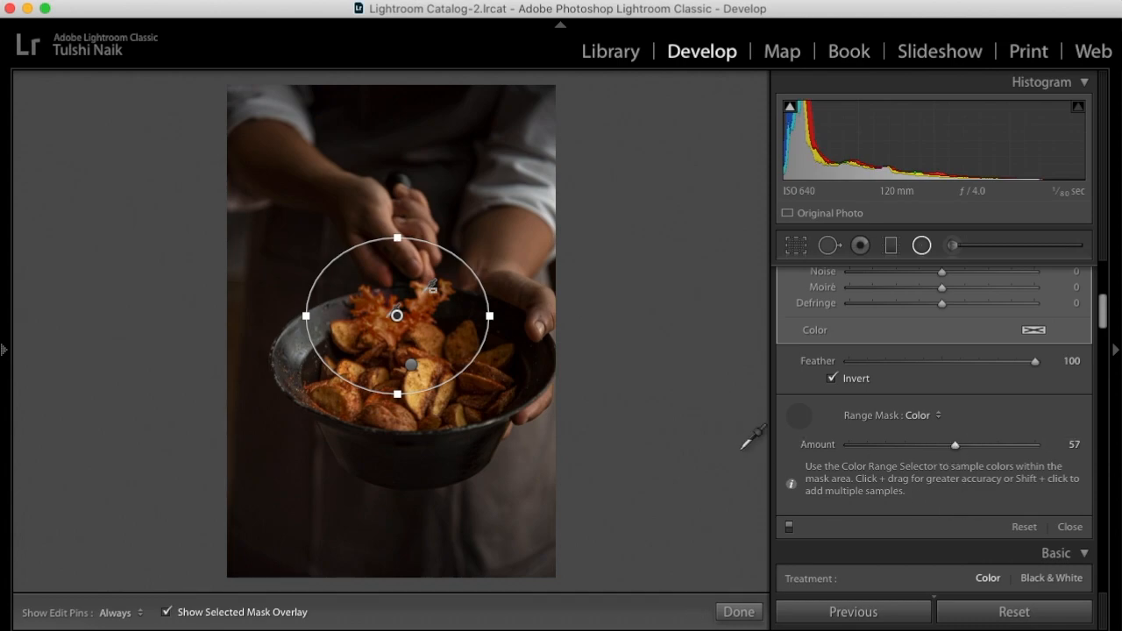
With the mask overlay off, raise the Exposure slightly and boost the Saturation in the herb's radial filter, and finish the filter.
scroll(920, 447, up, 5)
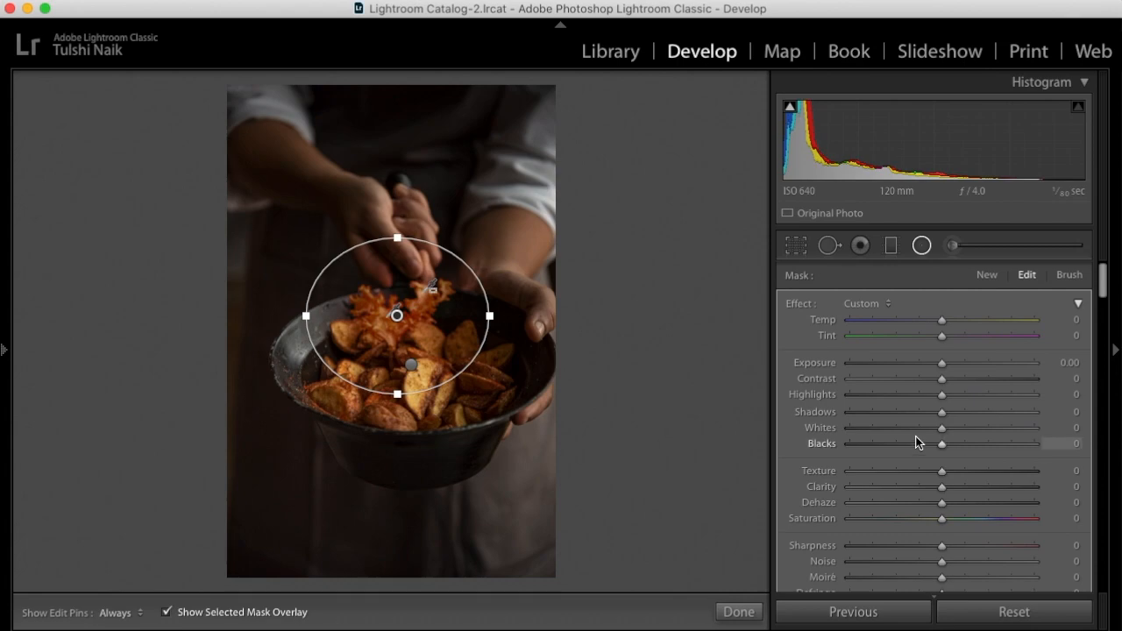
key(o)
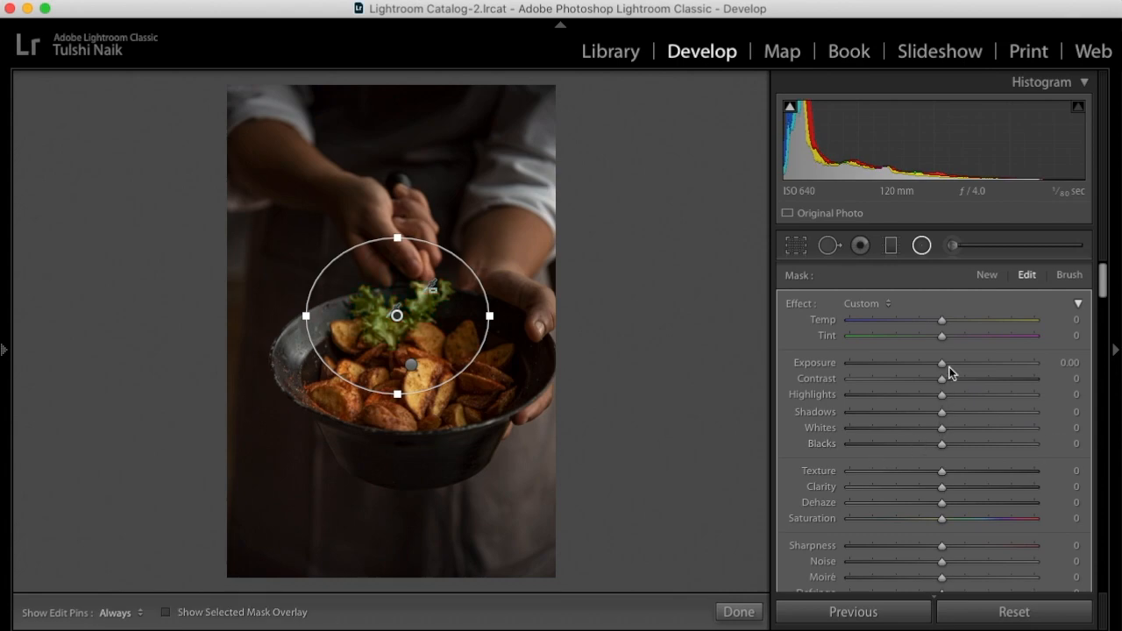
drag(943, 364, 952, 394)
scroll(951, 438, down, 3)
drag(941, 435, 983, 444)
drag(942, 389, 948, 388)
drag(982, 436, 990, 436)
click(736, 612)
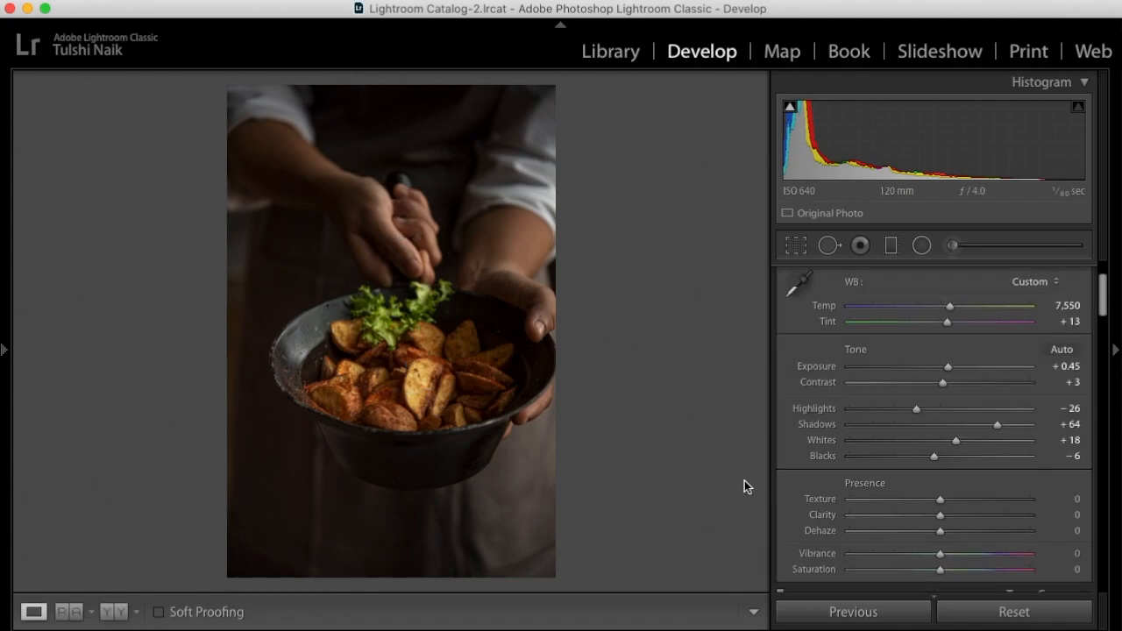
Check the brightened herb garnish and compare the photo before and after the edits.
click(407, 328)
drag(409, 328, 366, 333)
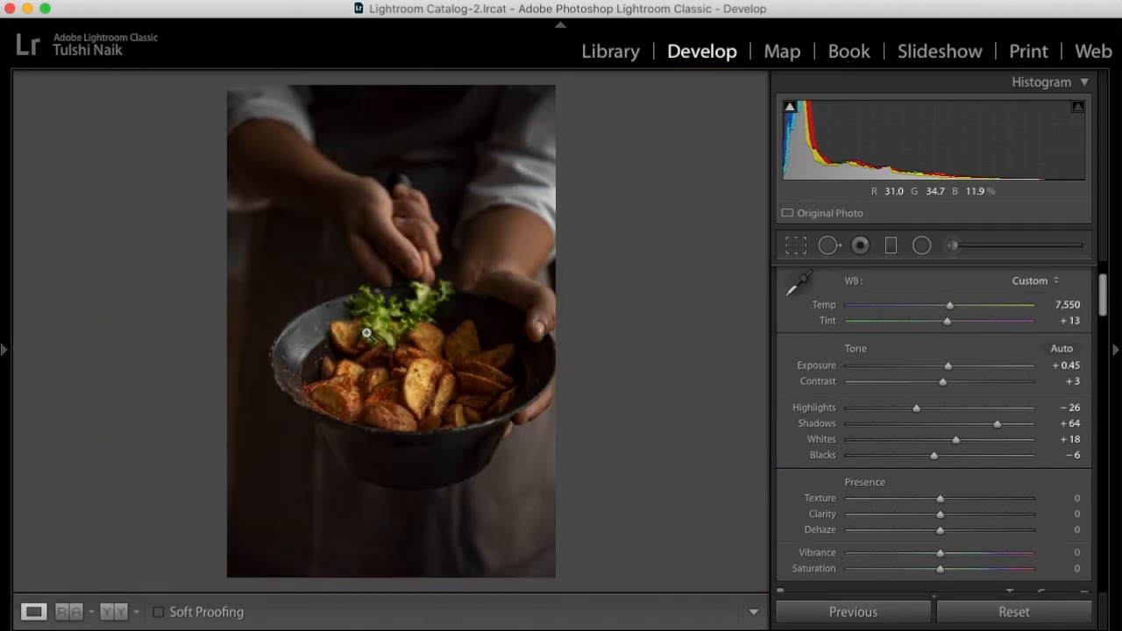
key(backslash)
key(backslash)
Examine the metal bowl's inner wall and rim up close for color casts and reflections.
click(338, 331)
drag(345, 369, 451, 355)
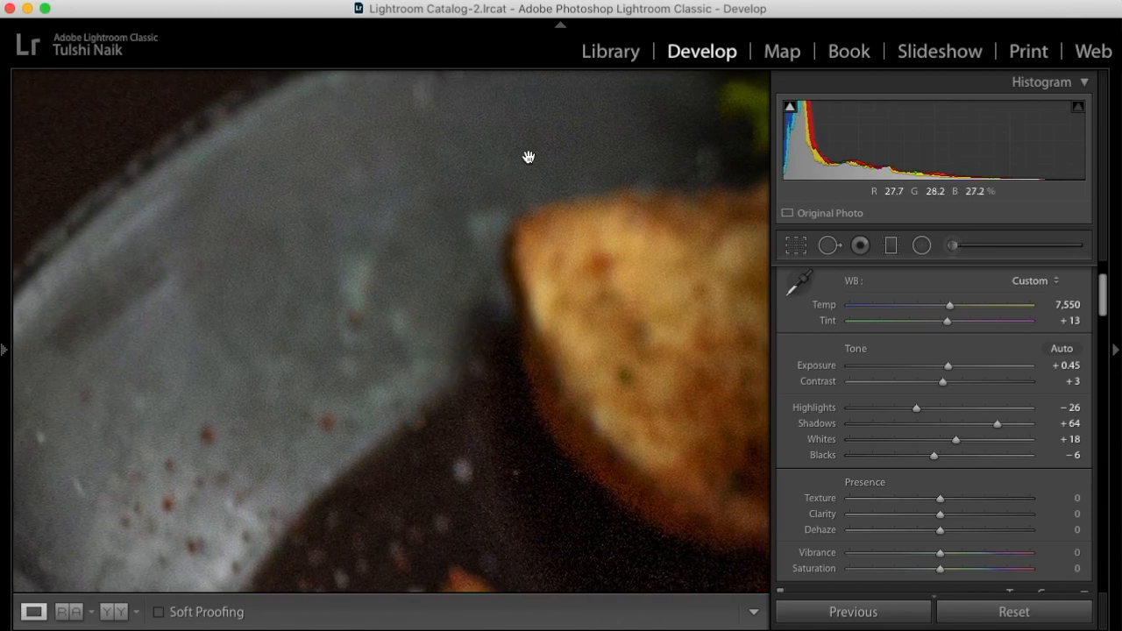
click(334, 281)
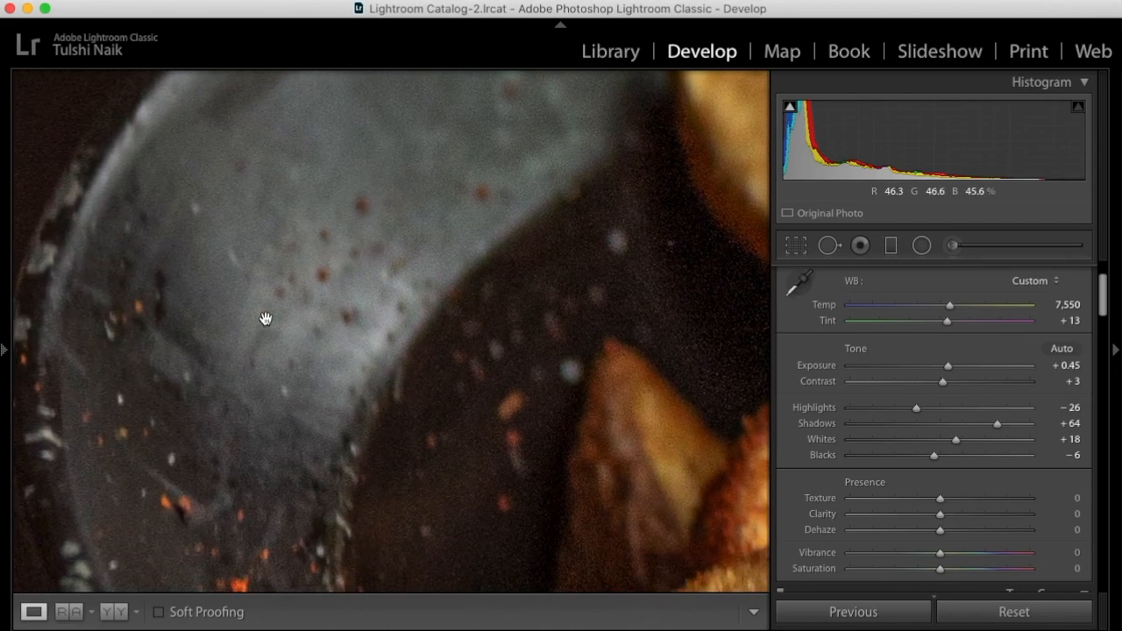
click(208, 333)
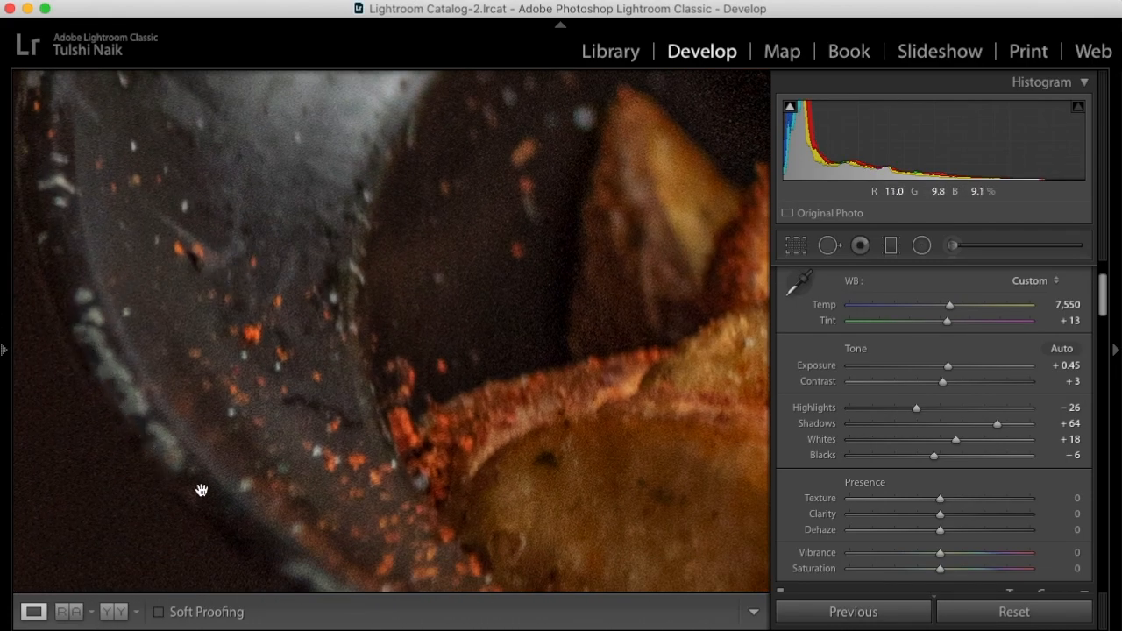
drag(215, 519, 157, 387)
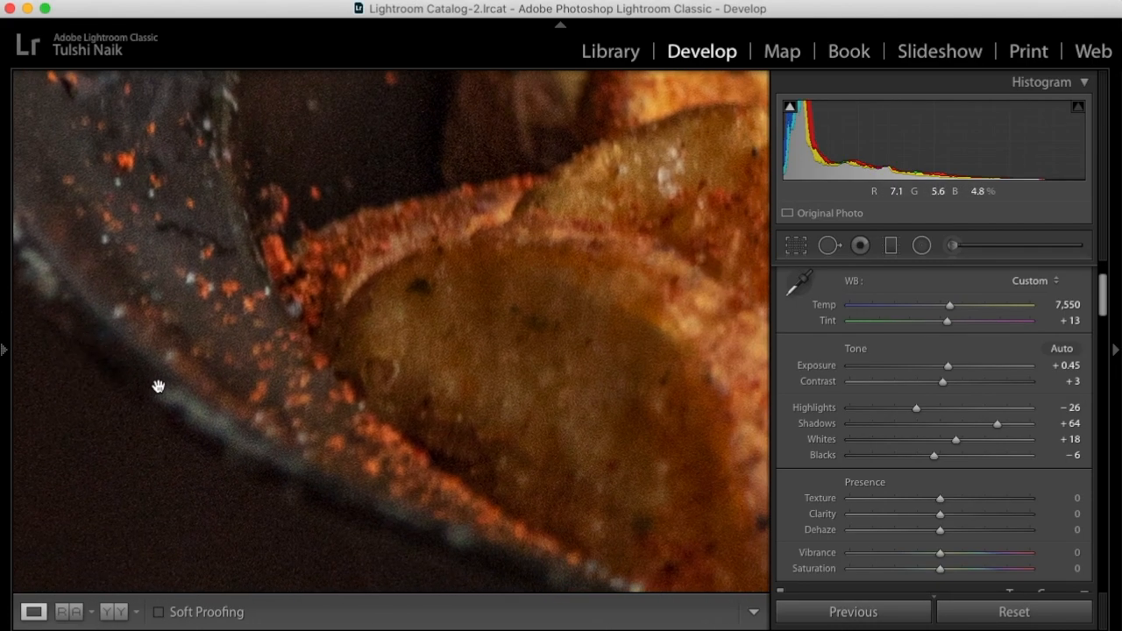
drag(338, 320, 342, 530)
drag(324, 272, 304, 546)
drag(321, 309, 295, 462)
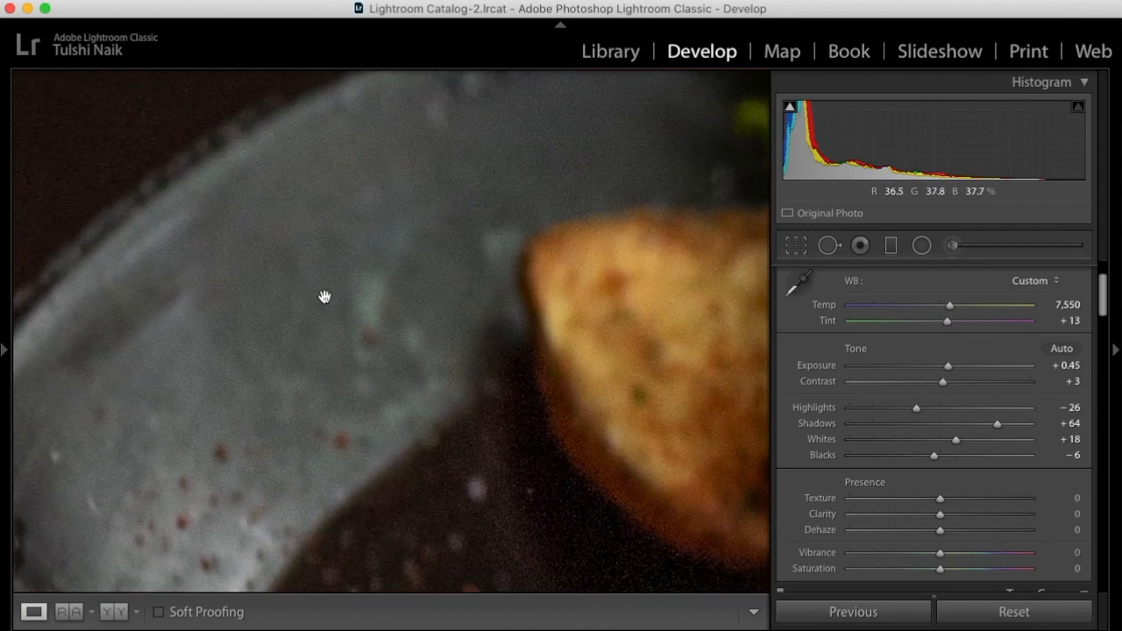
drag(506, 227, 345, 377)
click(380, 265)
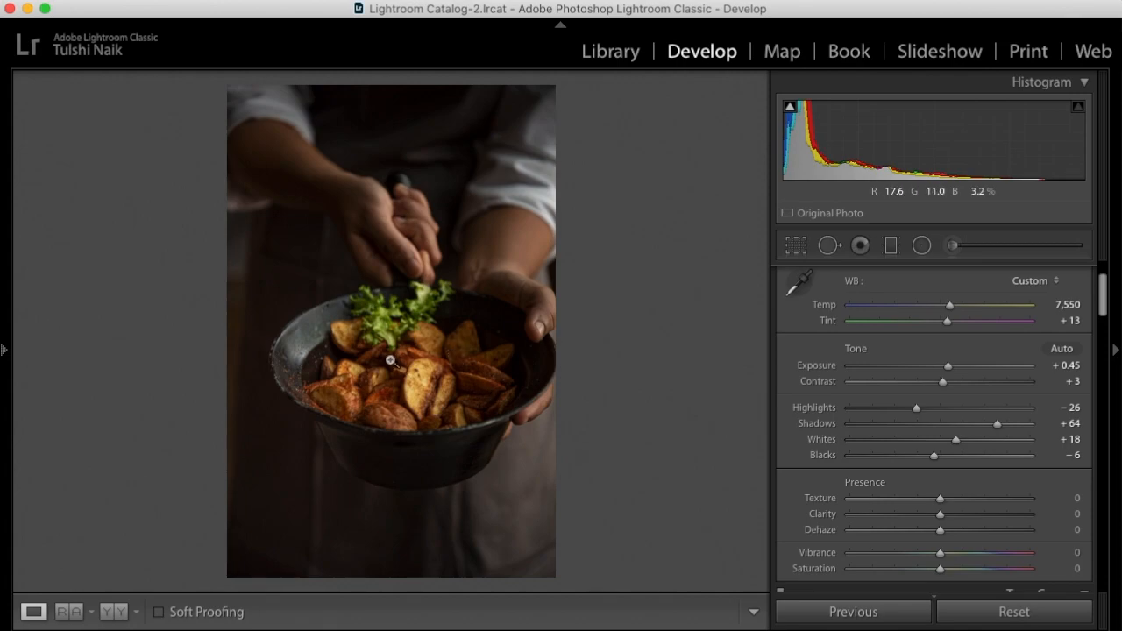
click(339, 354)
drag(285, 329, 418, 421)
drag(372, 255, 469, 411)
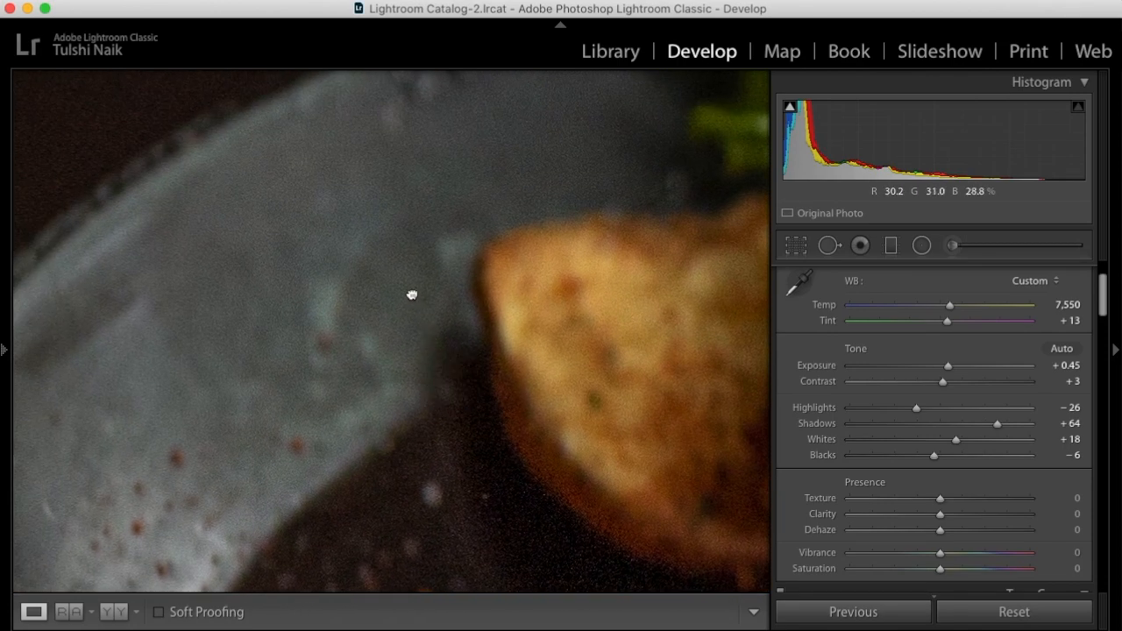
click(412, 295)
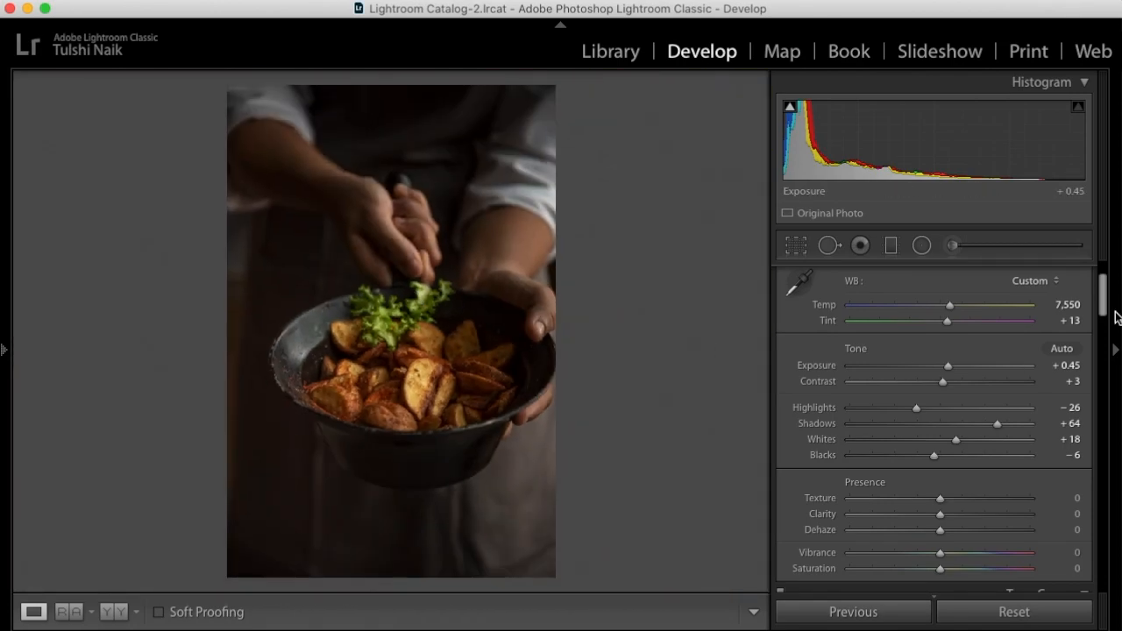
Start an Adjustment Brush mask with all sliders reset, and paint along the bowl's upper inner rim with the mask overlay shown.
click(953, 246)
alt+click(799, 300)
click(329, 323)
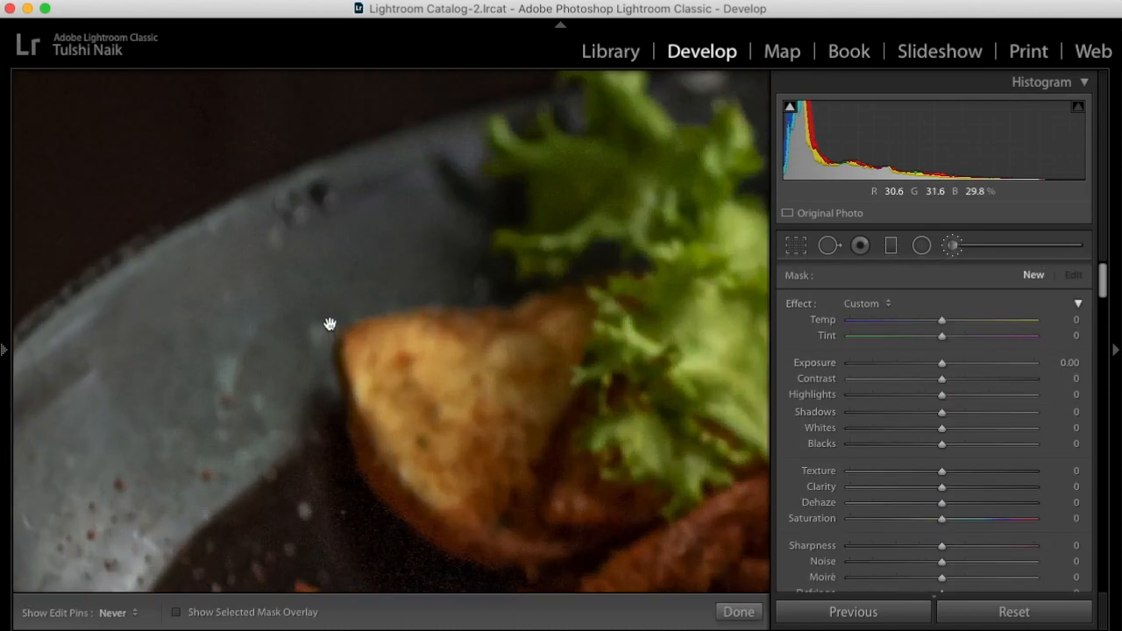
drag(326, 318, 416, 312)
mouse_move(434, 215)
mouse_down()
mouse_move(421, 295)
mouse_move(418, 286)
mouse_up()
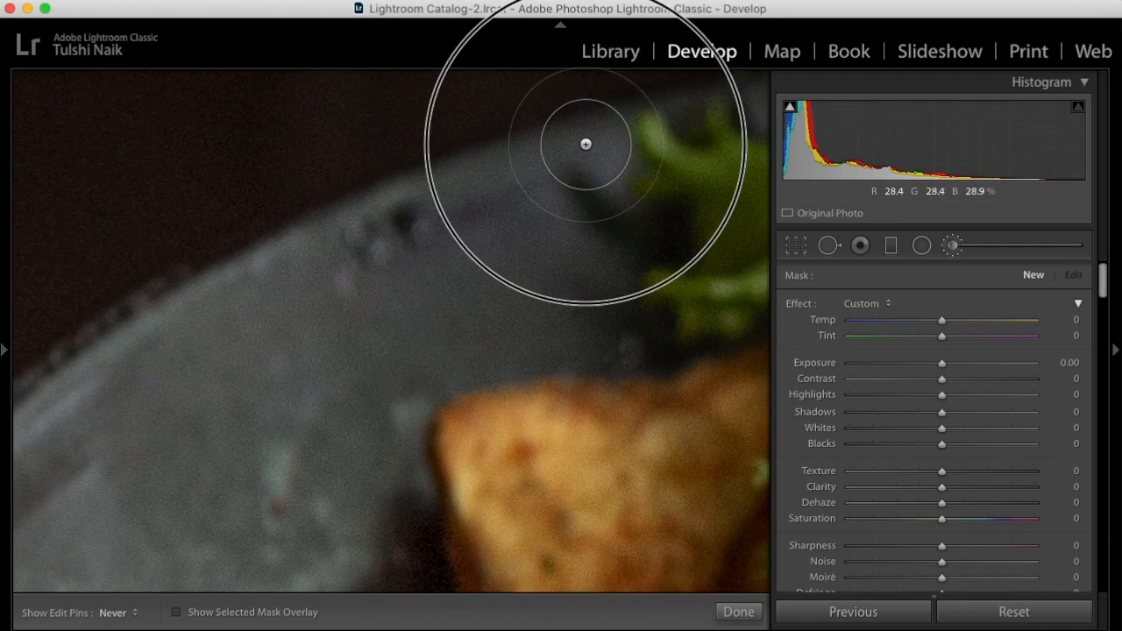
click(271, 284)
key(o)
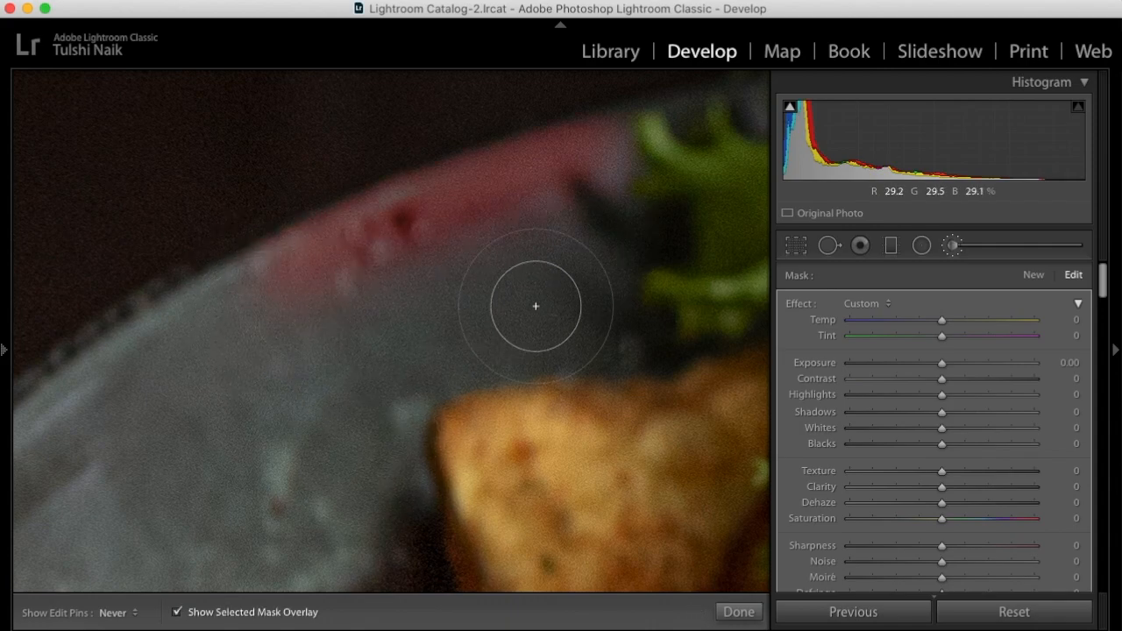
Paint the rest of the bowl's metal inner wall into the brush mask, working around the potatoes and herbs.
mouse_move(449, 376)
mouse_down()
mouse_move(286, 413)
mouse_move(492, 248)
mouse_move(490, 284)
mouse_move(390, 316)
mouse_move(391, 252)
mouse_move(436, 220)
mouse_up()
drag(369, 253, 364, 355)
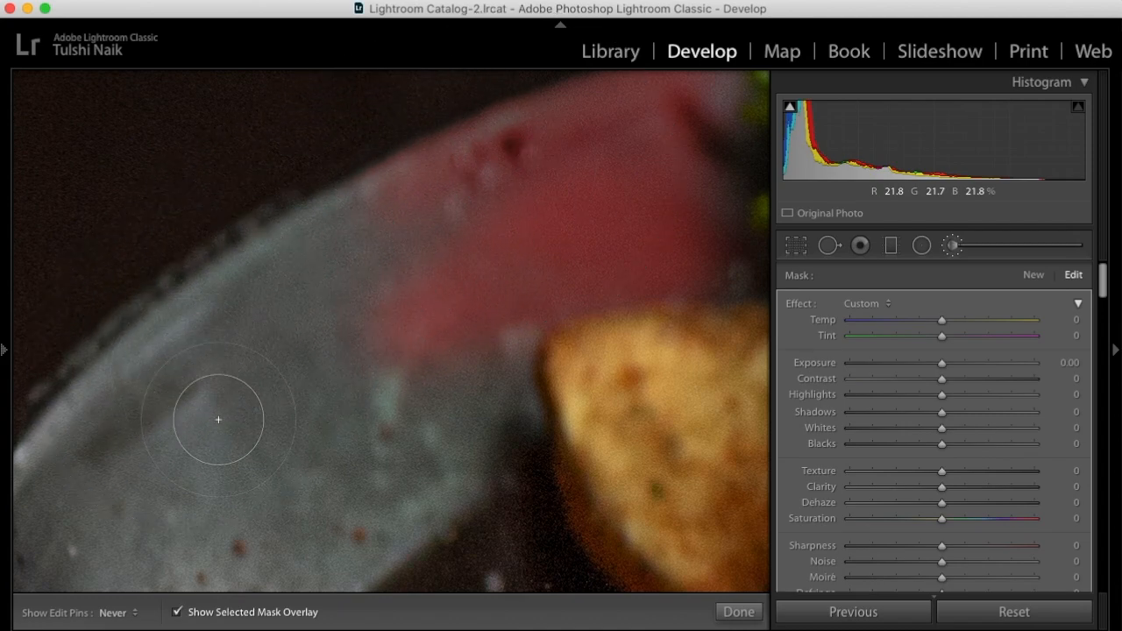
drag(238, 476, 307, 344)
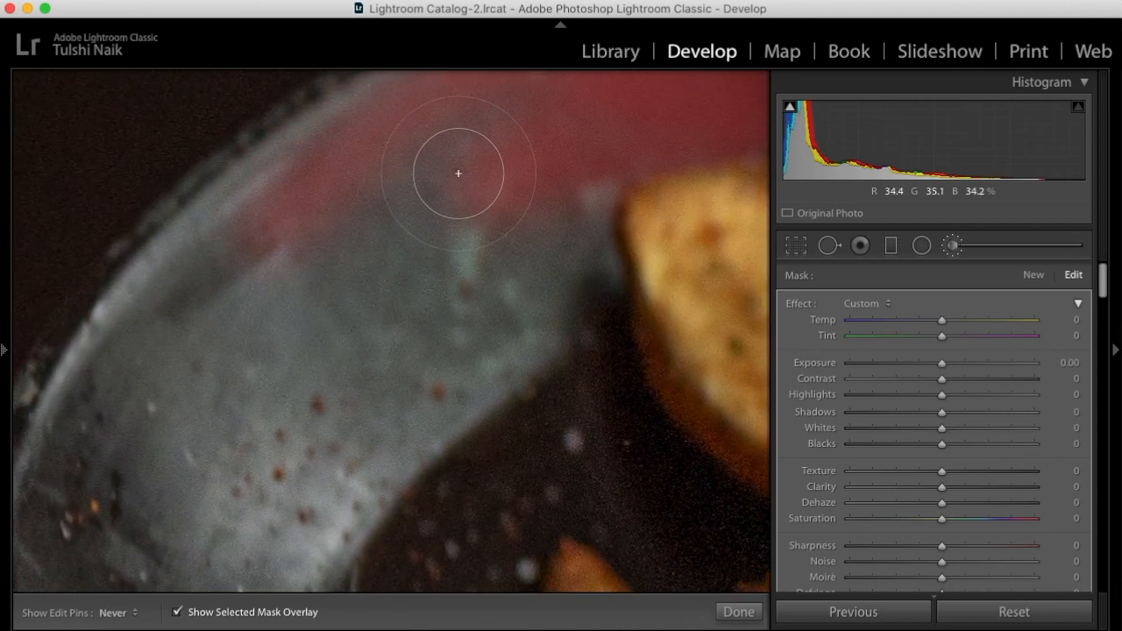
drag(371, 231, 356, 290)
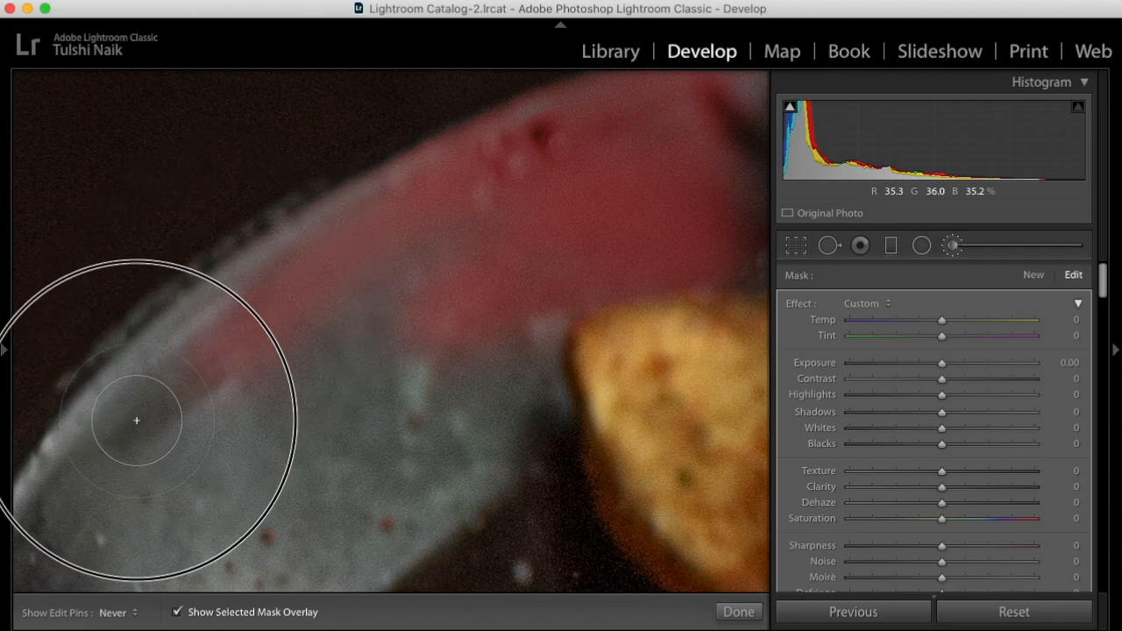
drag(255, 451, 372, 228)
drag(479, 205, 254, 504)
drag(327, 420, 343, 558)
click(406, 448)
click(406, 448)
drag(406, 351, 582, 314)
click(582, 314)
click(329, 474)
drag(544, 456, 515, 331)
click(515, 330)
Extend the brush mask over the front of the bowl's outer side with Auto Mask off, undoing a stray stroke.
click(342, 385)
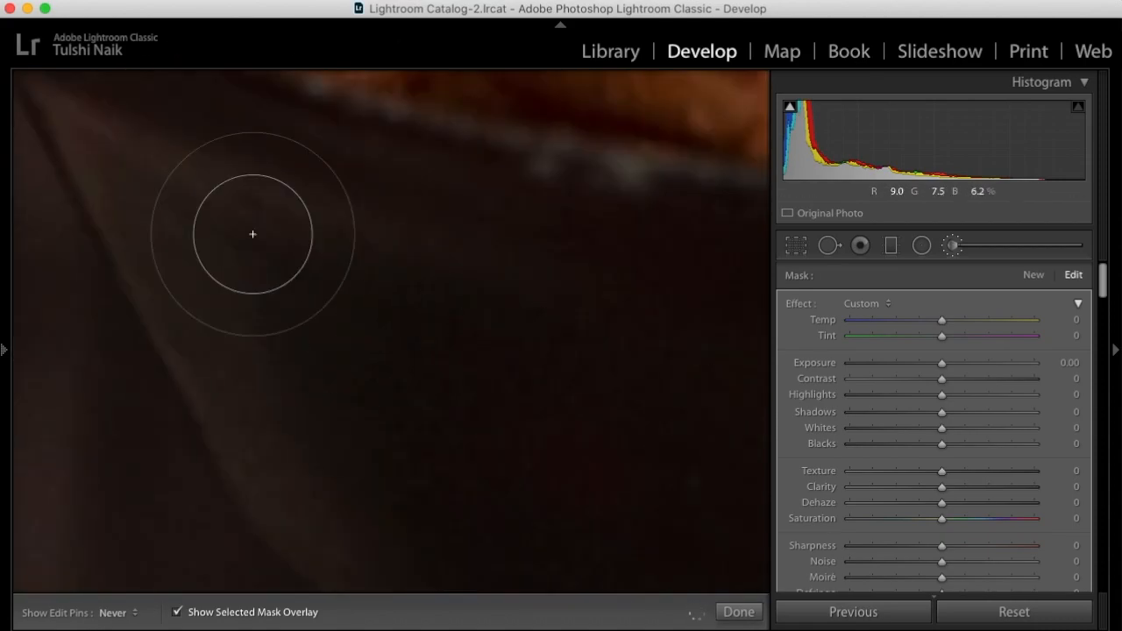
drag(408, 436, 421, 211)
click(644, 360)
scroll(876, 420, down, 5)
click(832, 411)
click(368, 447)
click(468, 476)
key(super+z)
click(349, 447)
scroll(469, 470, down, 3)
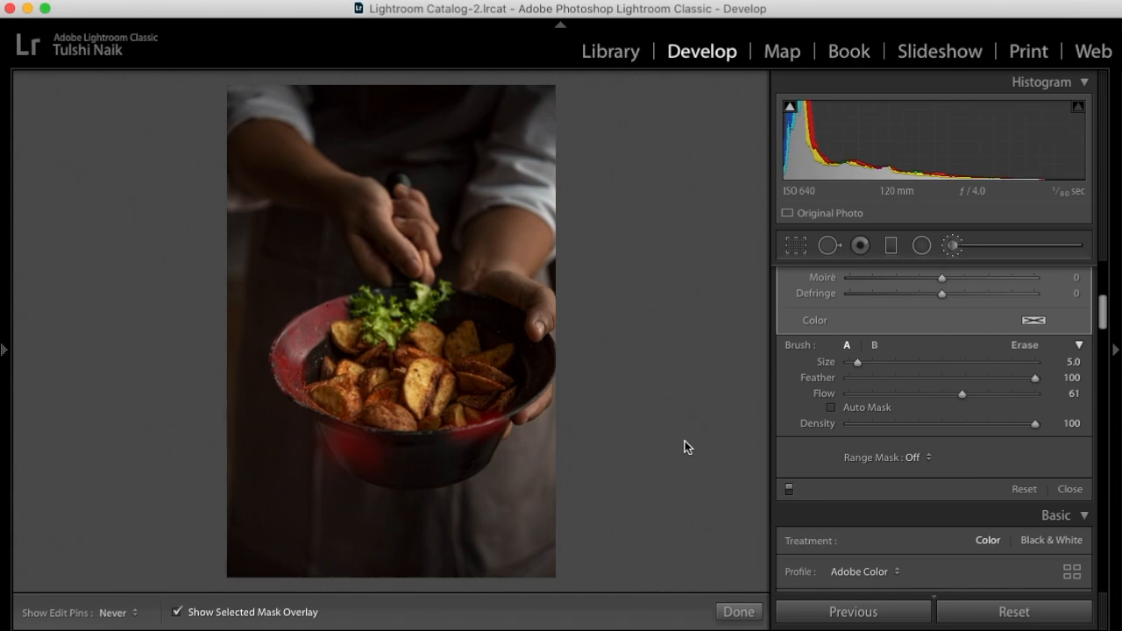
Check the bowl mask's coverage with the overlay off and on, and inspect the bowl's inner wall up close.
key(o)
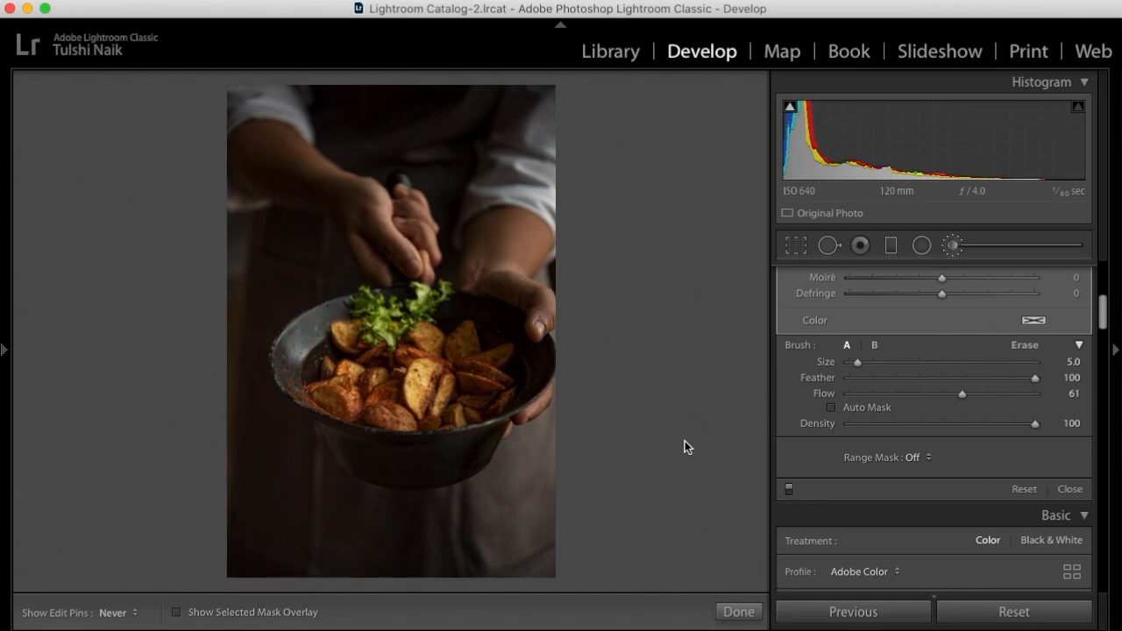
key(o)
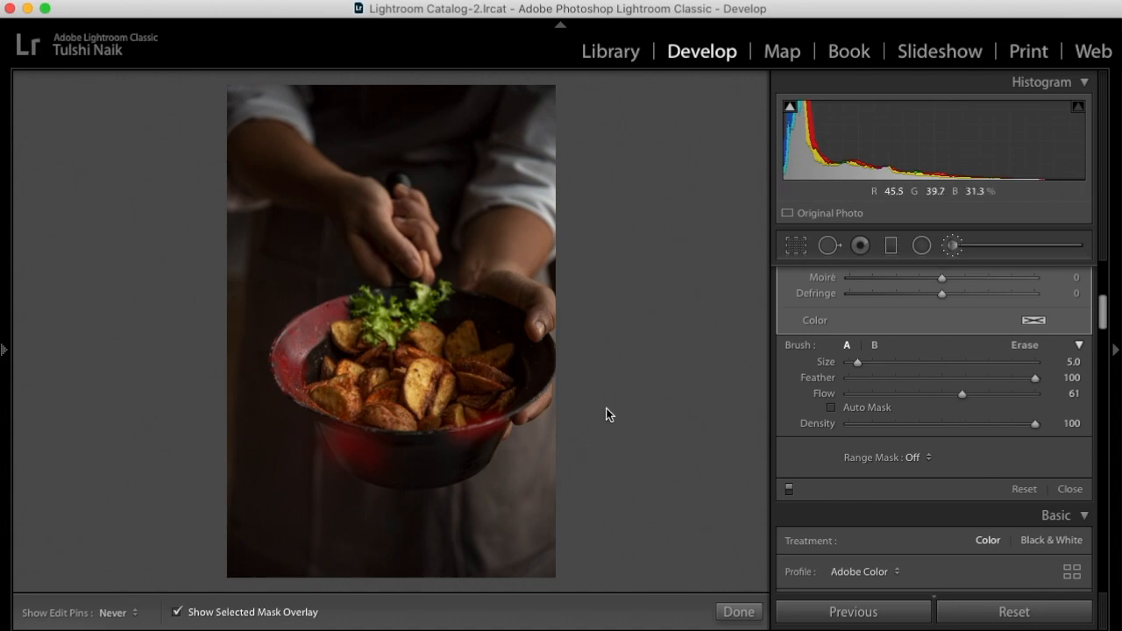
key(o)
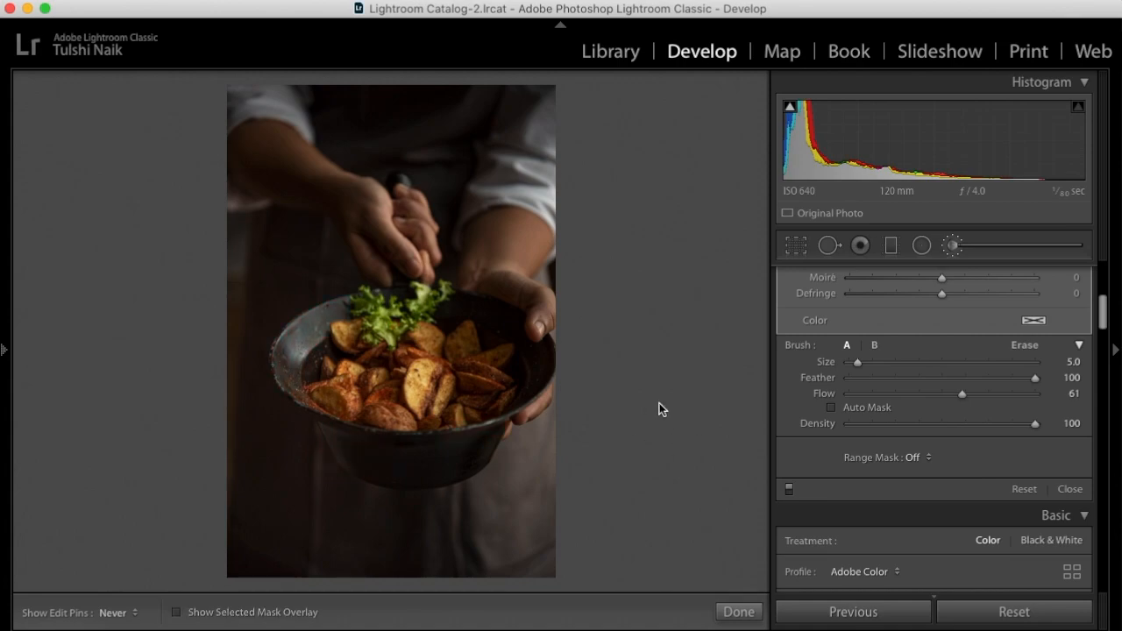
scroll(924, 366, up, 8)
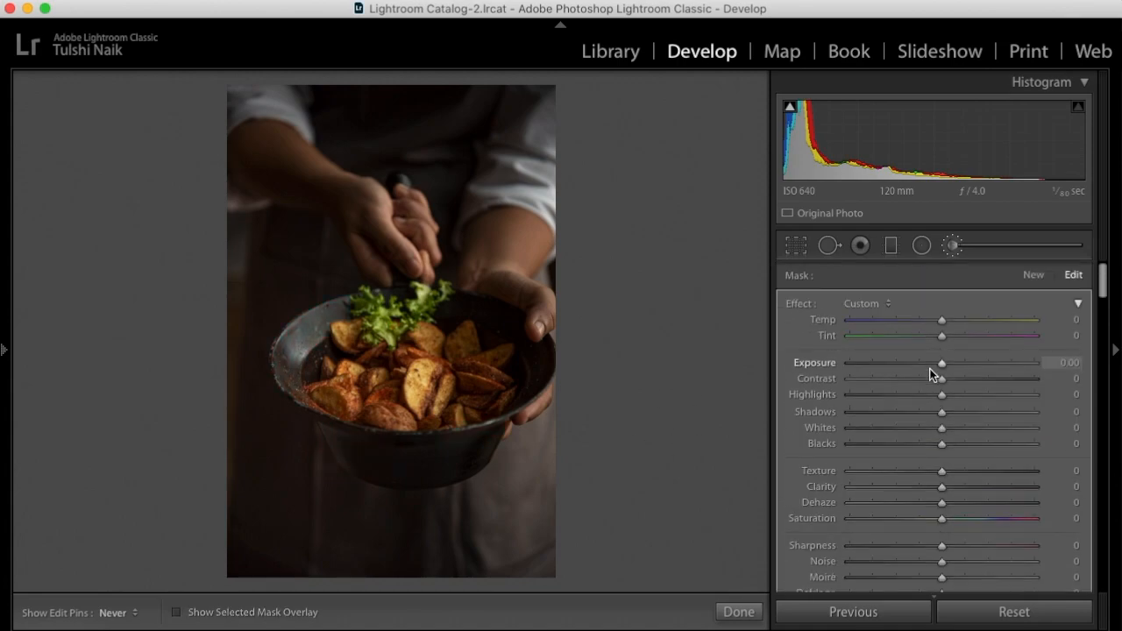
click(310, 338)
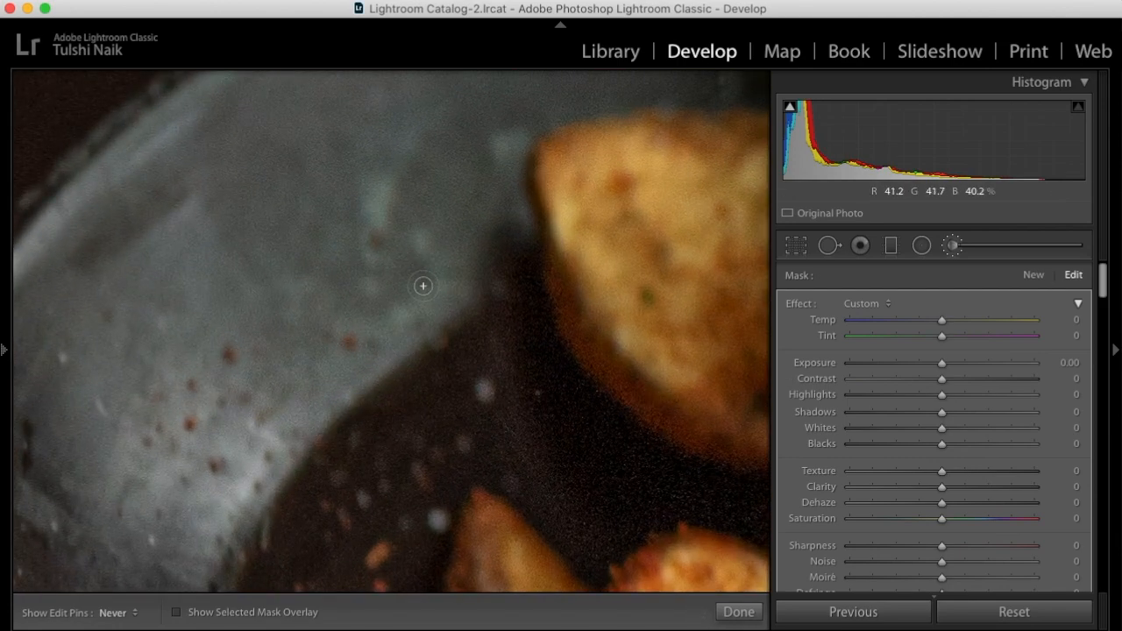
click(426, 389)
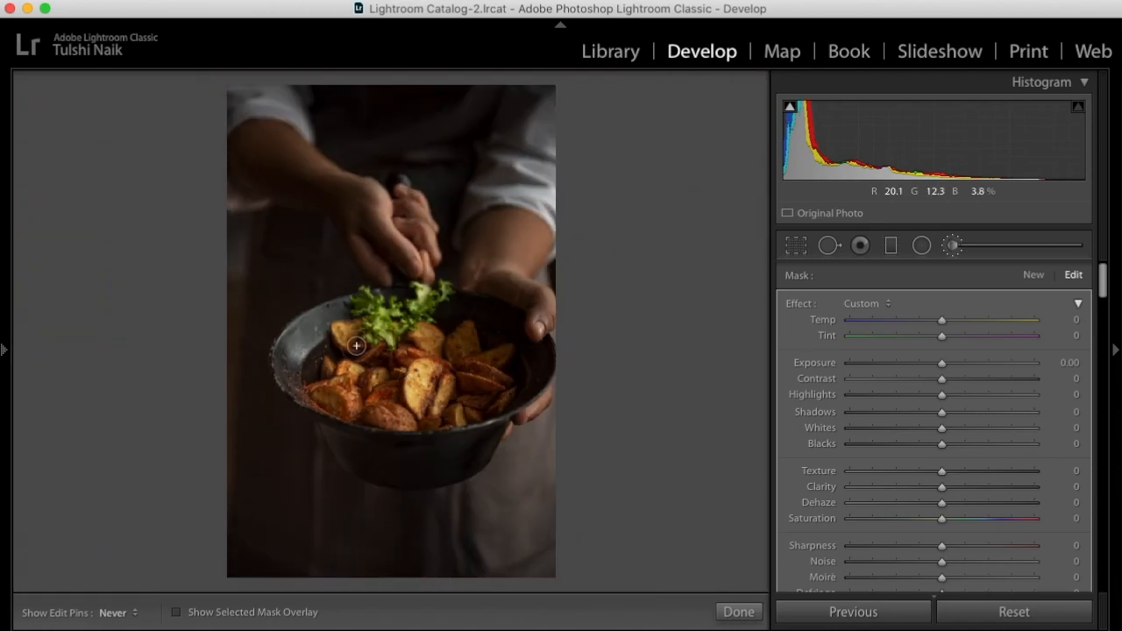
Reopen the Adjustment Brush with edit pins shown on Auto, and reselect the bowl's mask, leaving its overlay off.
click(953, 247)
click(953, 246)
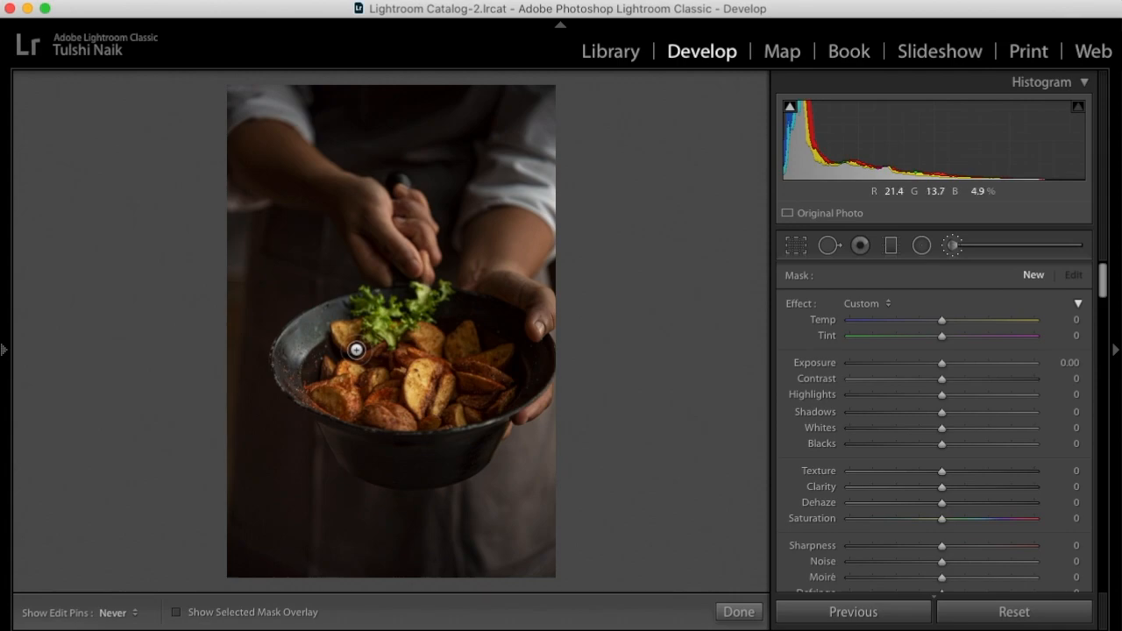
click(344, 300)
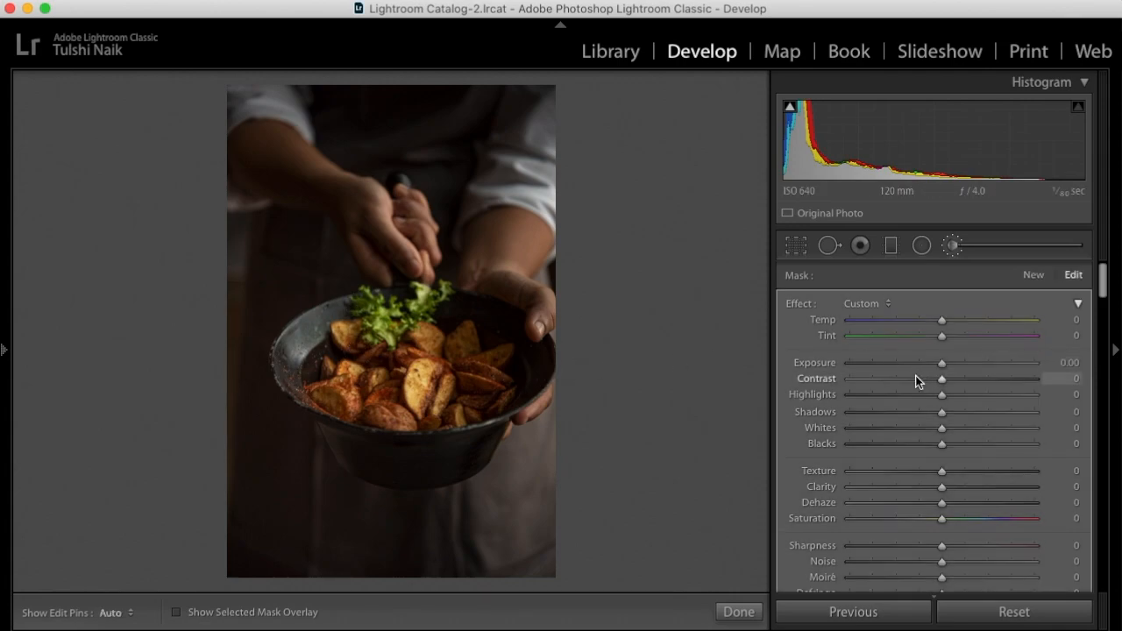
key(h)
click(174, 617)
click(174, 617)
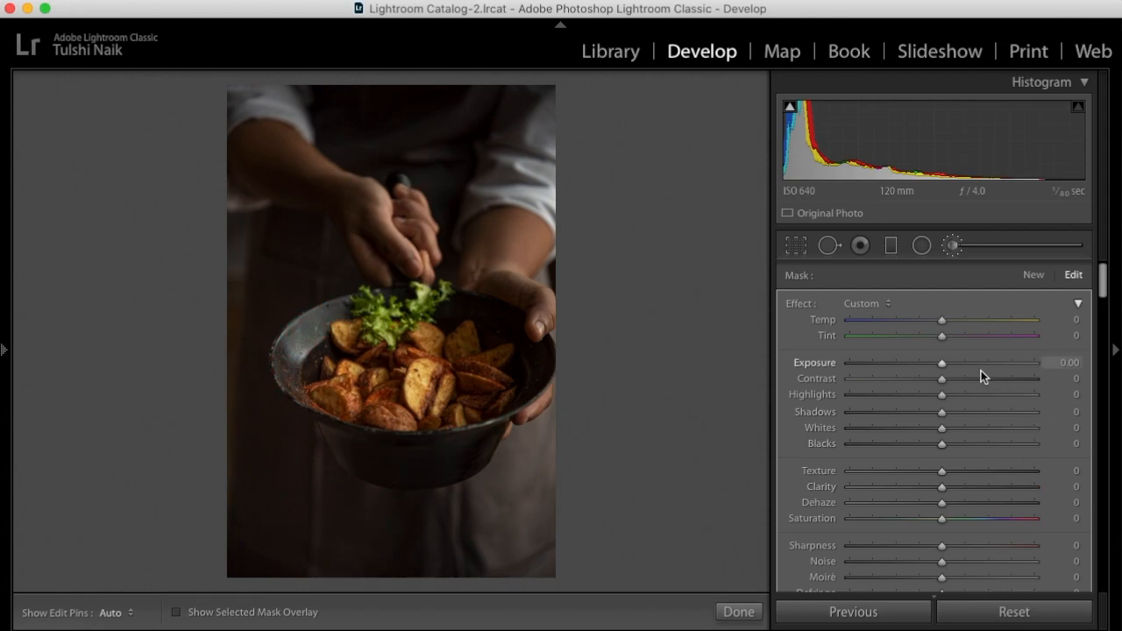
Set the bowl mask's Saturation to -100, comparing it up close with the reset Saturation, and finish the brush.
scroll(976, 383, down, 5)
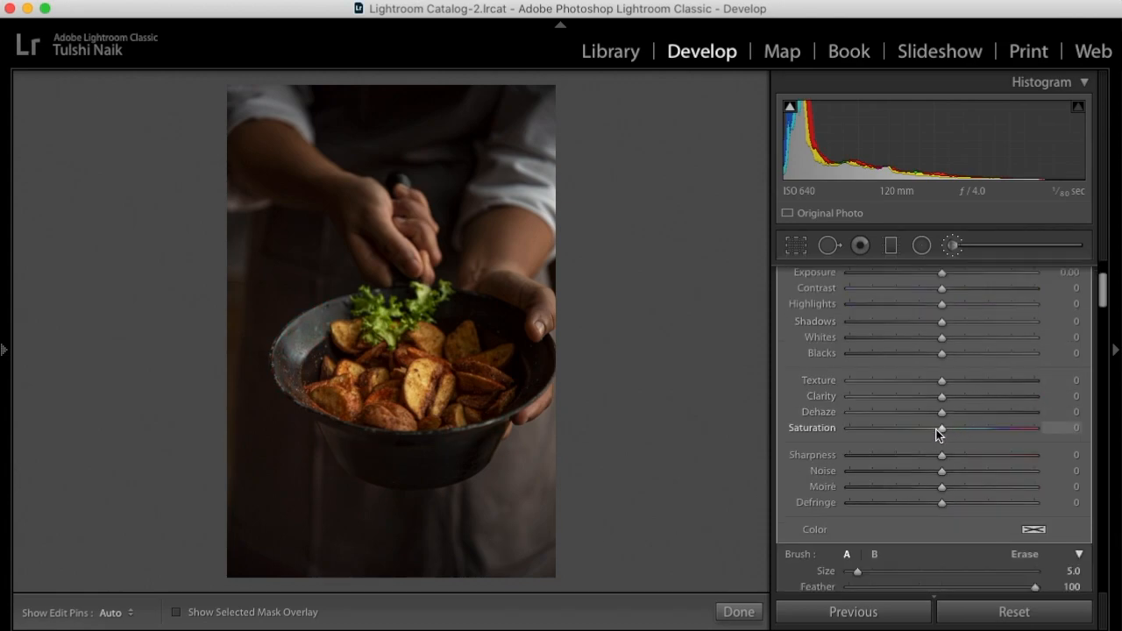
drag(942, 434, 795, 433)
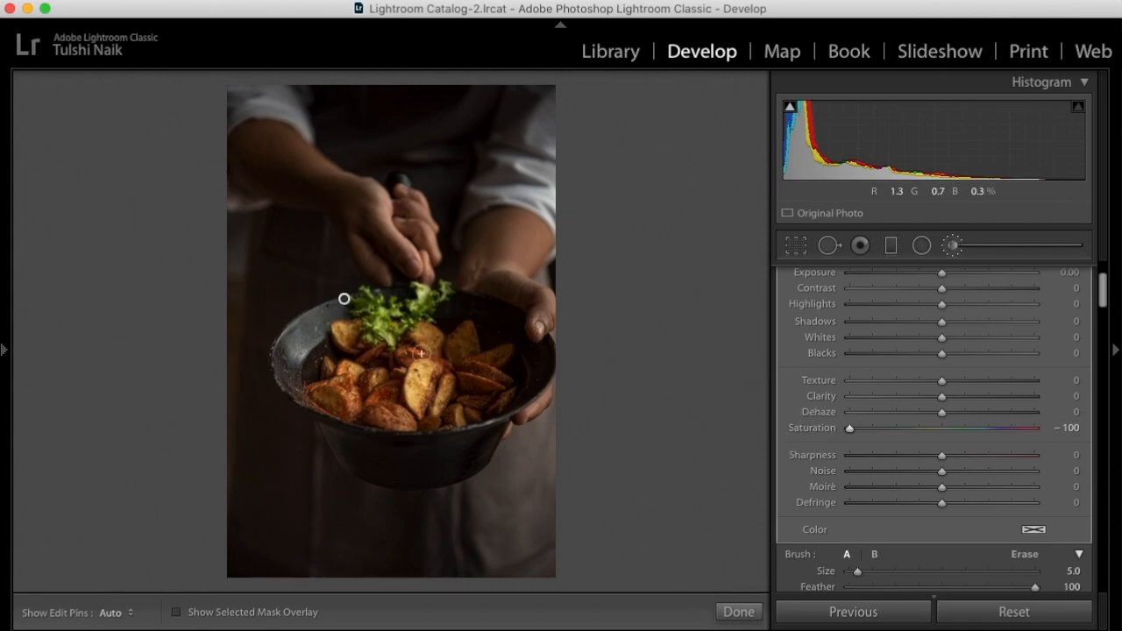
click(347, 325)
drag(170, 433, 597, 223)
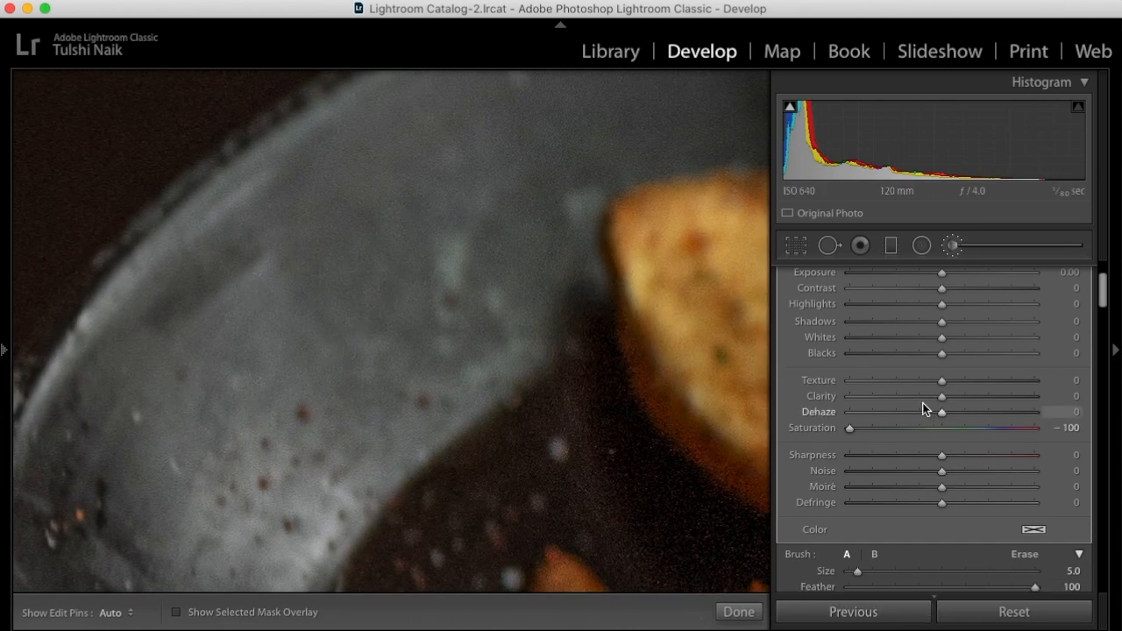
double_click(814, 433)
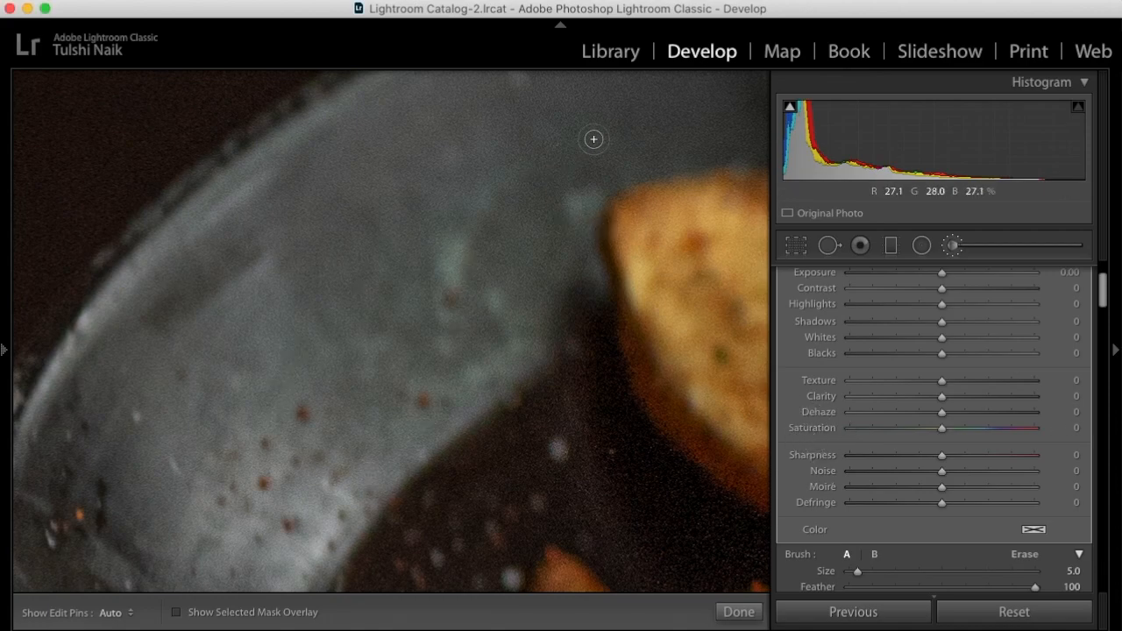
drag(928, 430, 790, 409)
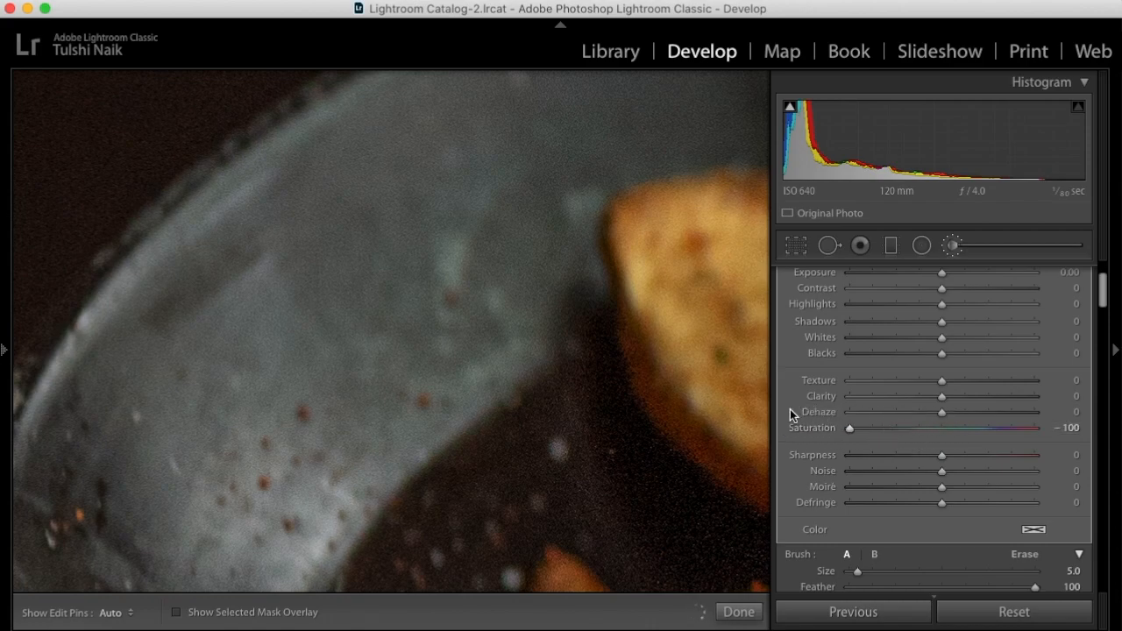
click(739, 612)
click(542, 372)
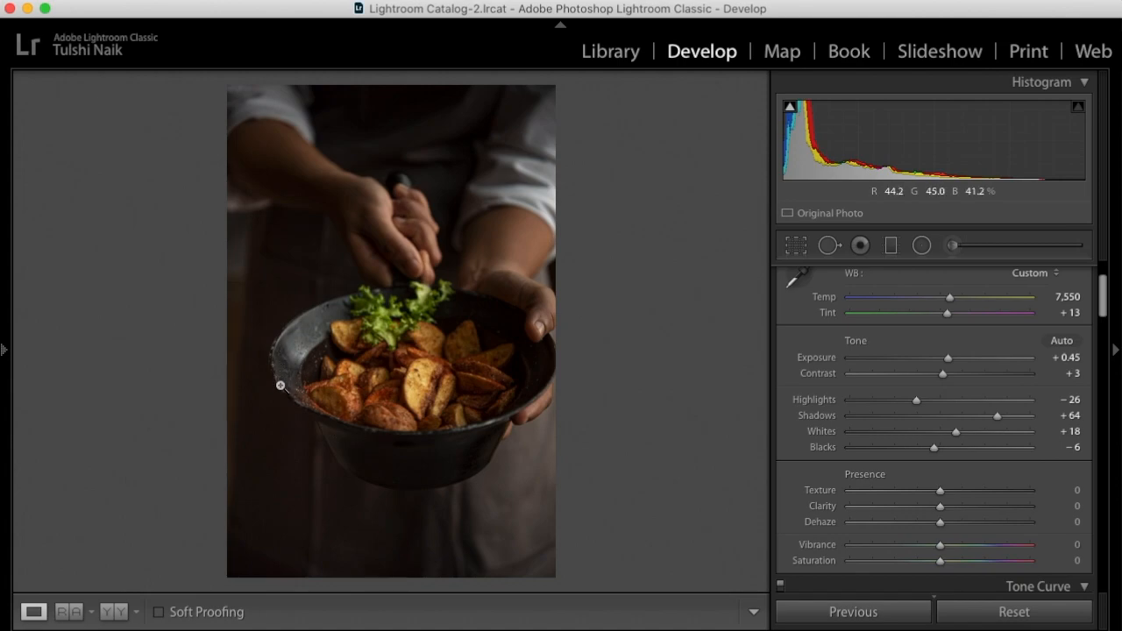
Inspect the rim of the desaturated bowl up close and return to the full photo.
click(280, 385)
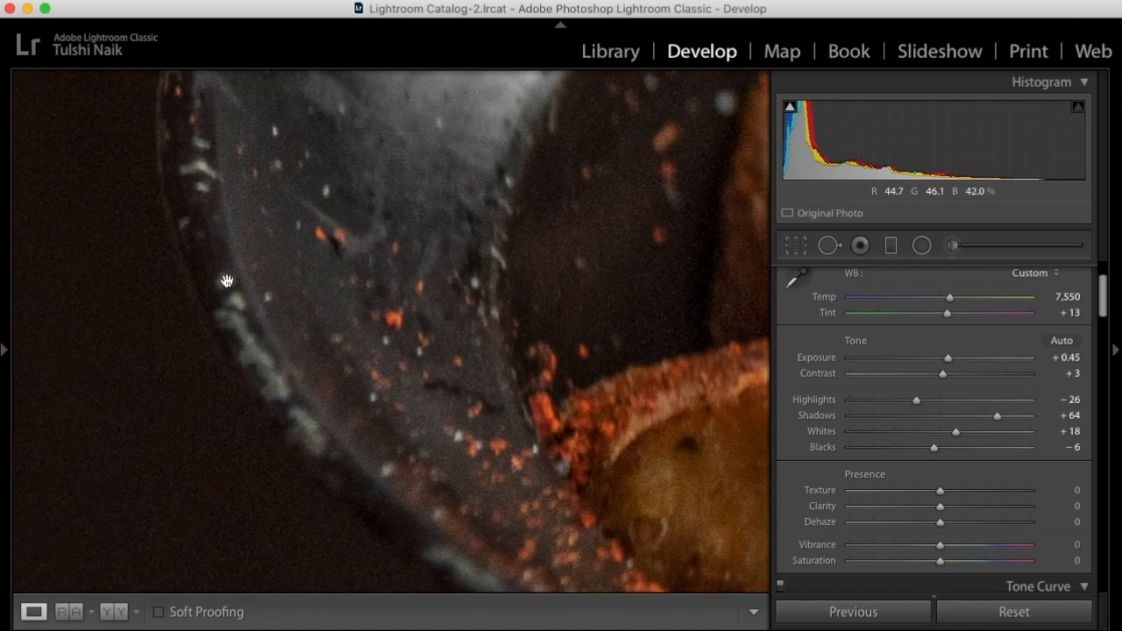
click(319, 445)
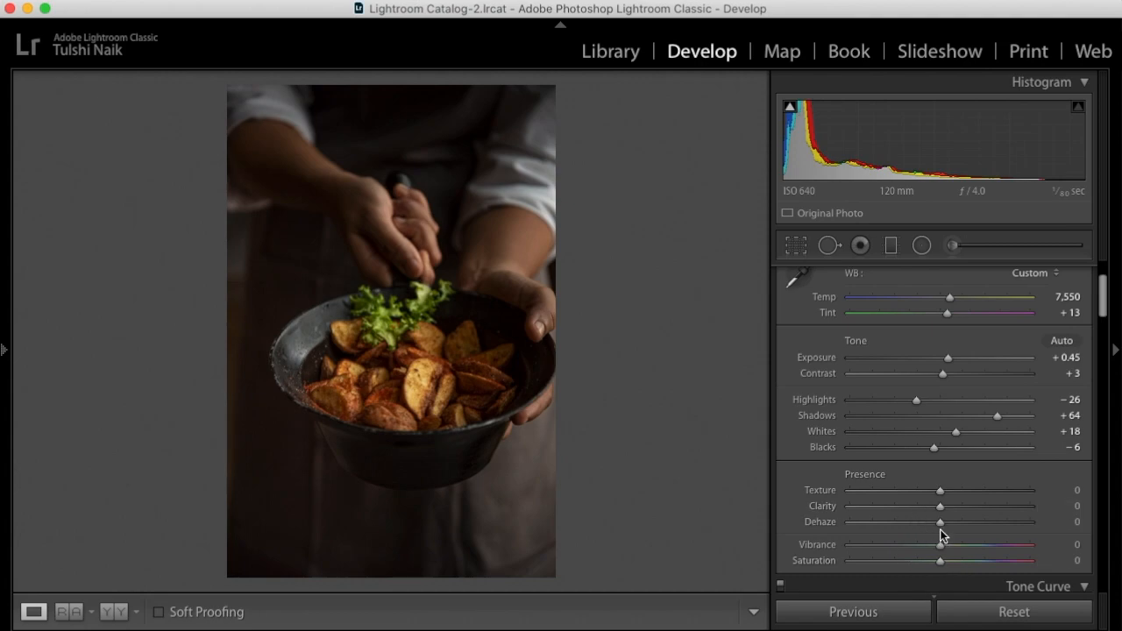
scroll(907, 462, down, 1)
scroll(892, 452, down, 5)
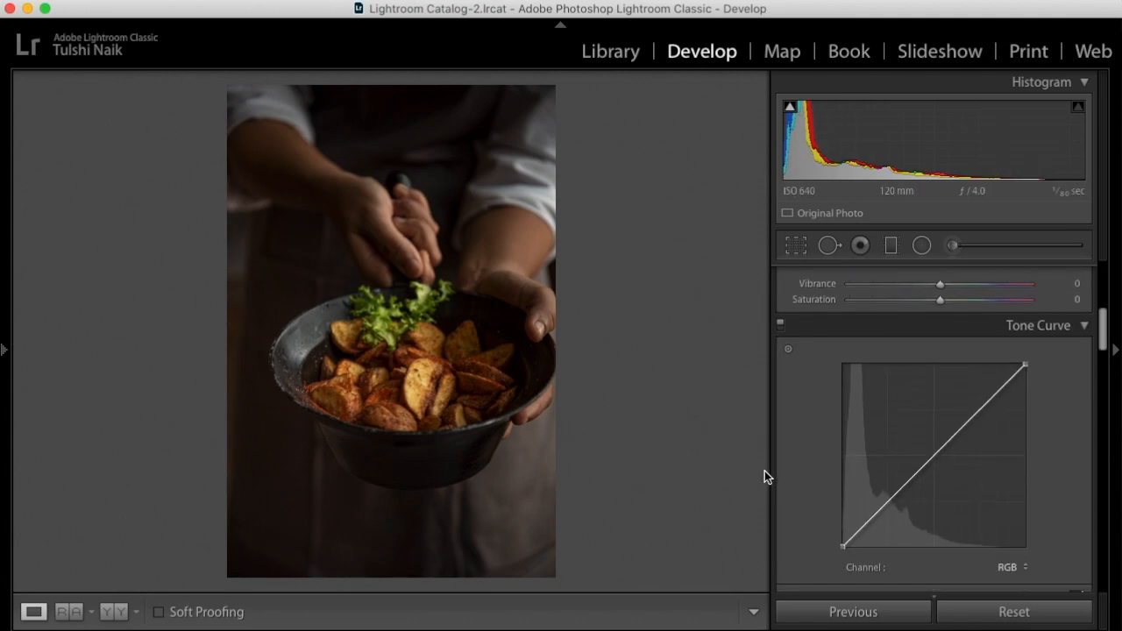
scroll(763, 471, down, 4)
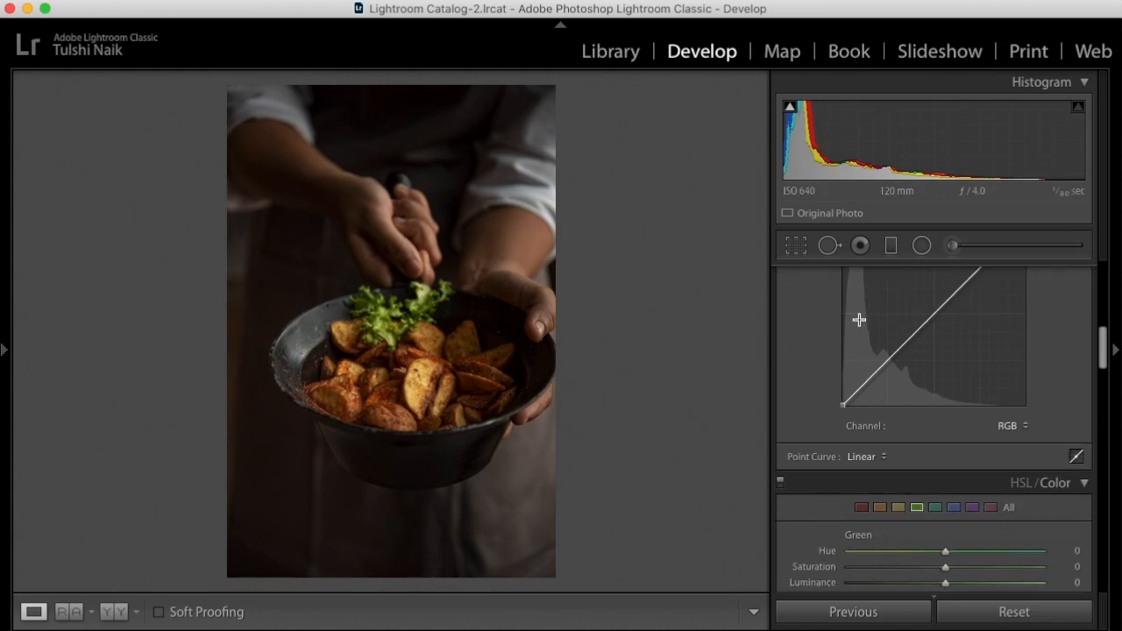
Centre a large radial filter on the bowl and set its Exposure to 0.25.
click(921, 250)
mouse_move(427, 380)
mouse_down()
mouse_move(571, 488)
mouse_move(653, 529)
mouse_move(426, 371)
mouse_move(400, 371)
mouse_move(415, 369)
mouse_up()
drag(941, 363, 947, 357)
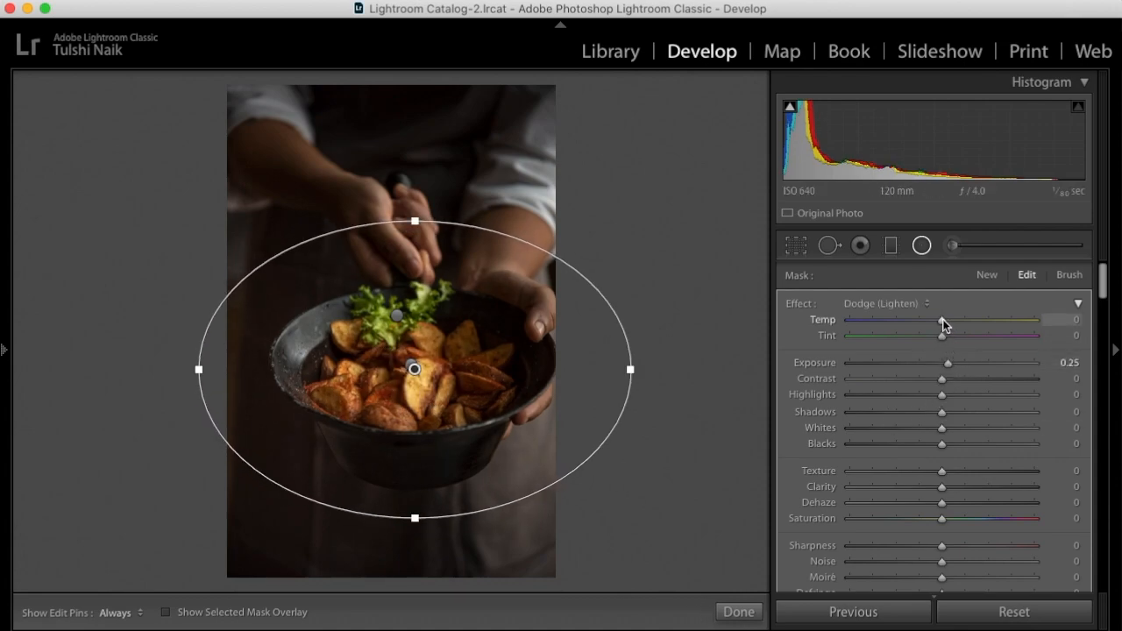
drag(944, 395, 948, 394)
Set the bowl radial filter's Sharpness to 11 and Dehaze to 2, and finish the filter.
scroll(945, 397, down, 5)
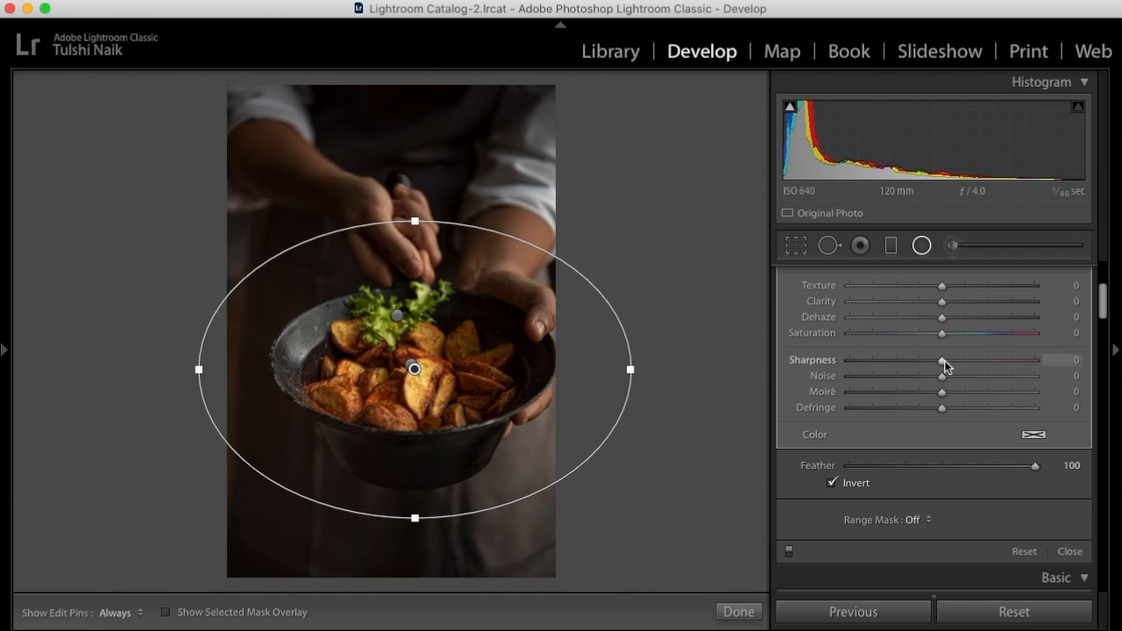
drag(944, 365, 954, 364)
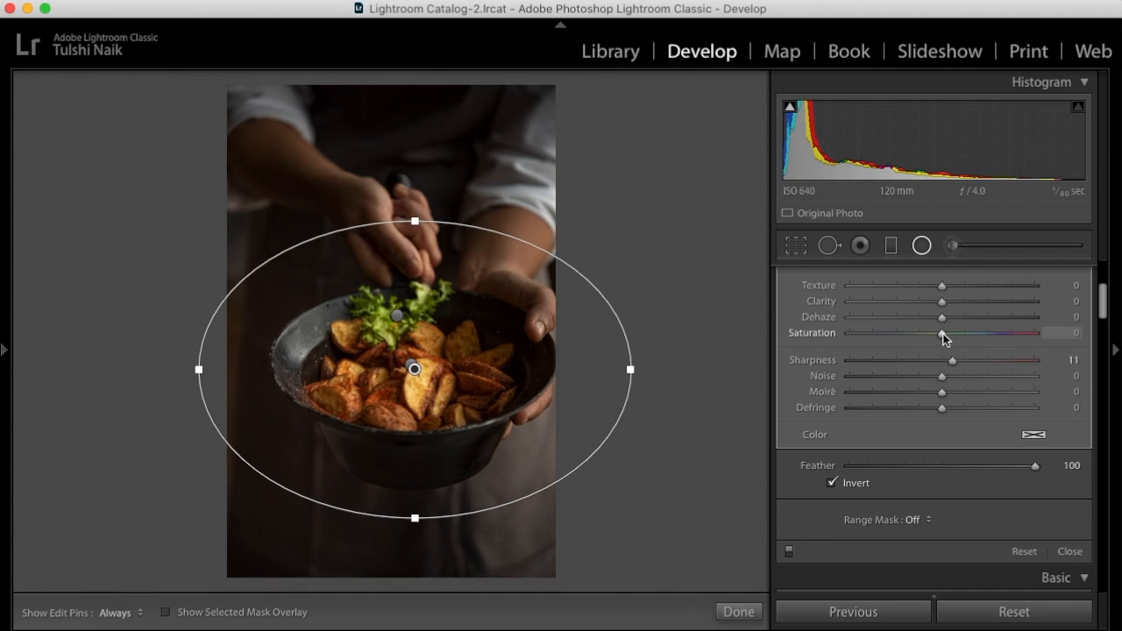
drag(947, 325, 947, 324)
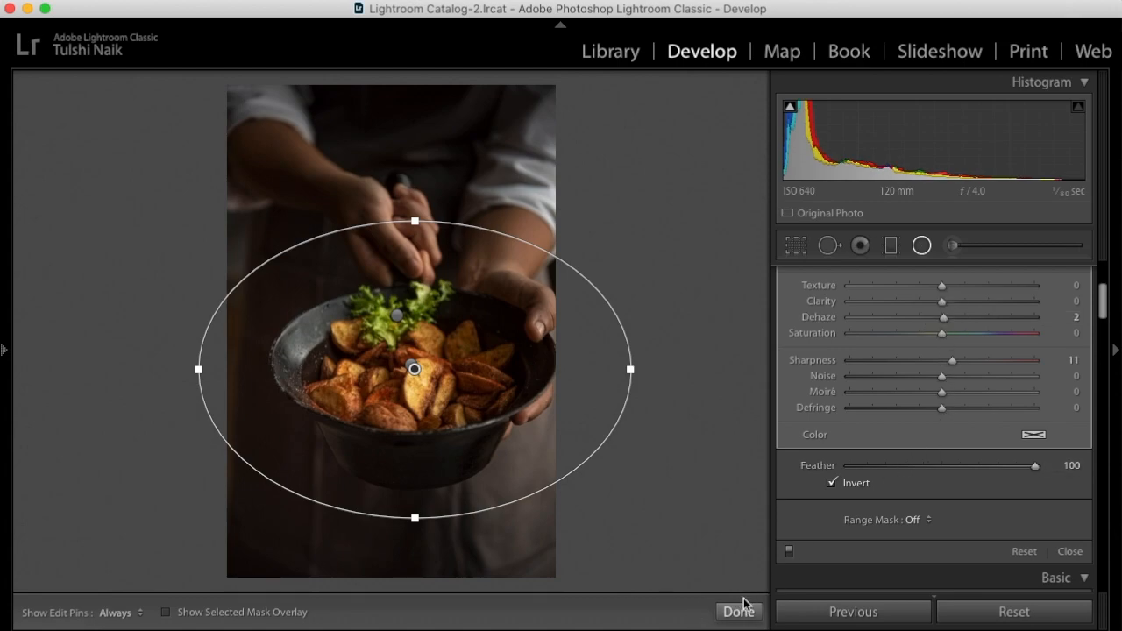
click(738, 612)
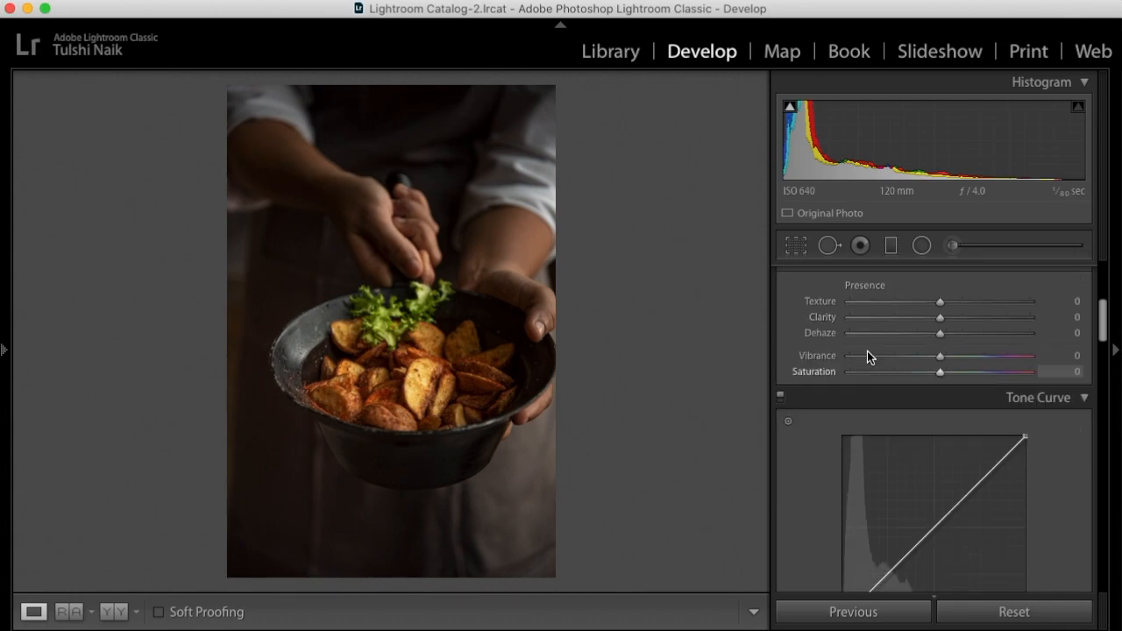
Start a new Adjustment Brush mask on the forearm at the photo's upper left and set its Exposure to 1.48.
click(951, 246)
drag(944, 363, 949, 368)
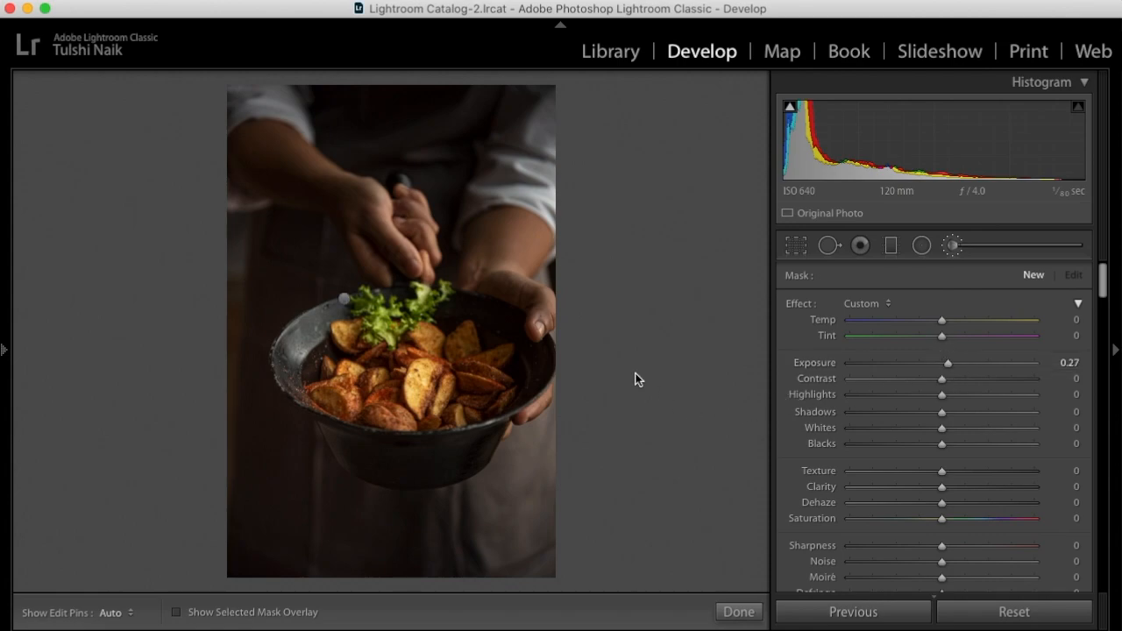
scroll(274, 167, up, 5)
click(268, 150)
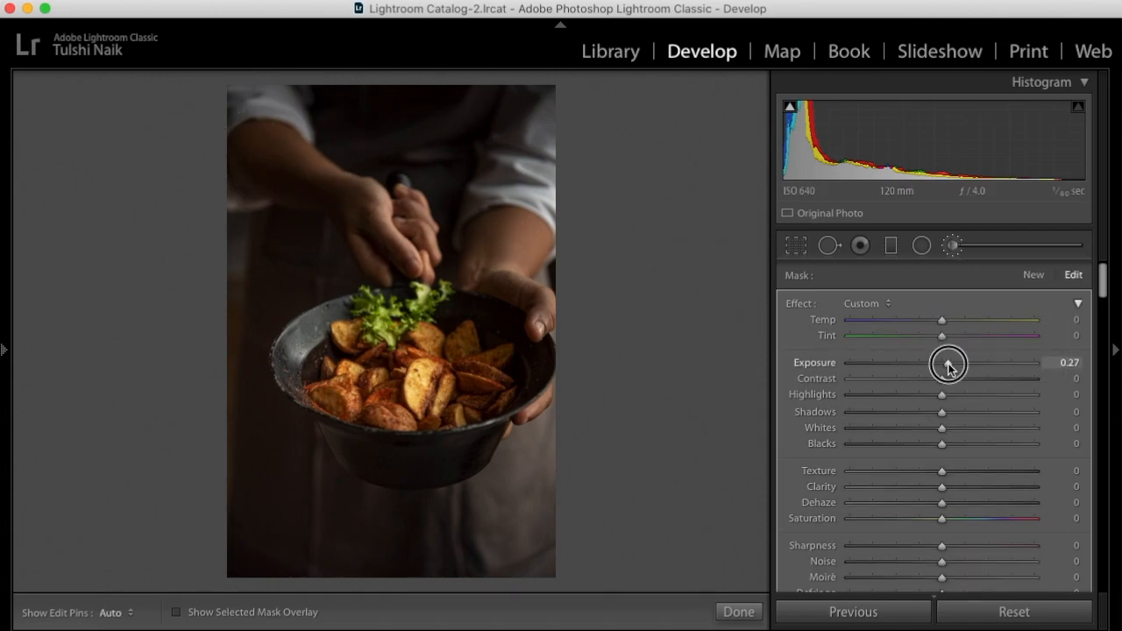
drag(950, 366, 952, 365)
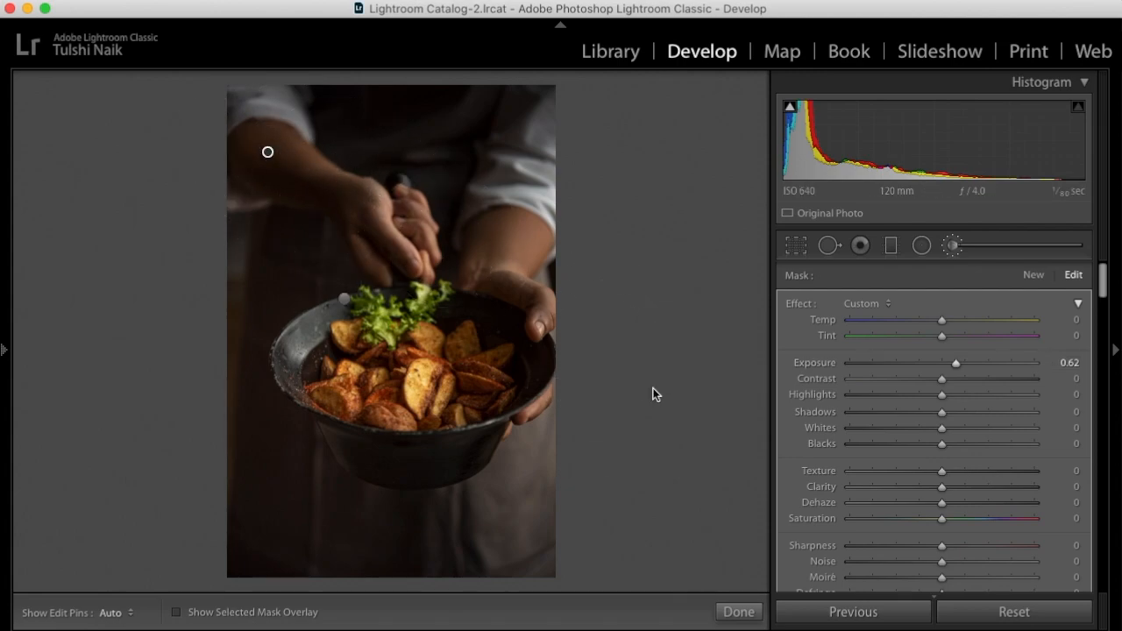
key(o)
drag(955, 368, 976, 365)
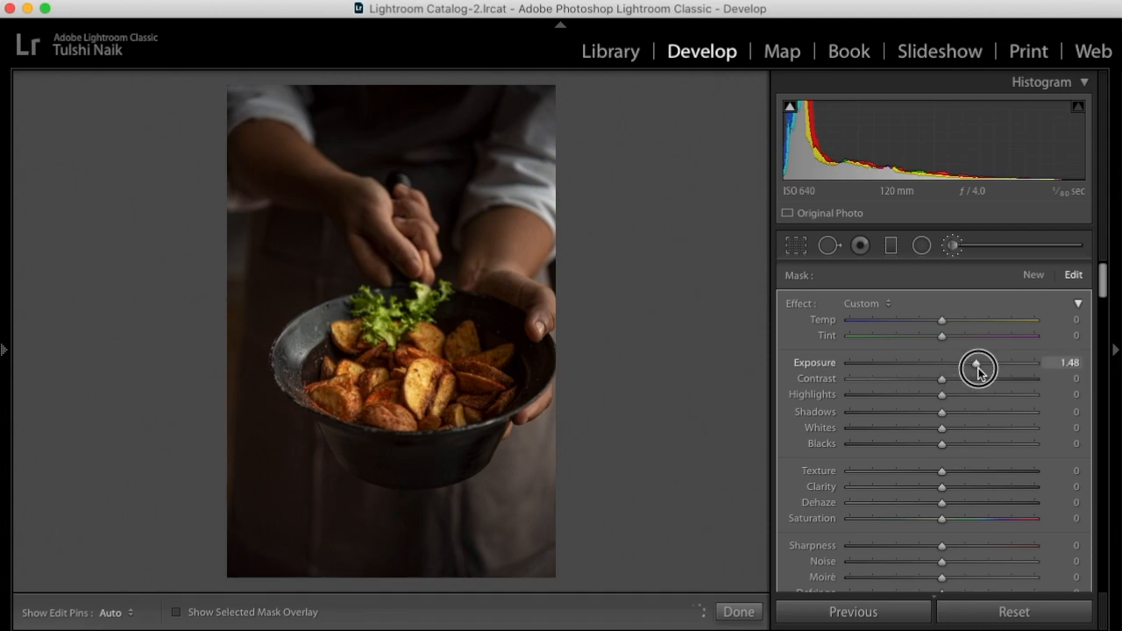
Extend the brightening brush mask along the forearm and over the apron above, beside and below the bowl.
drag(268, 151, 343, 191)
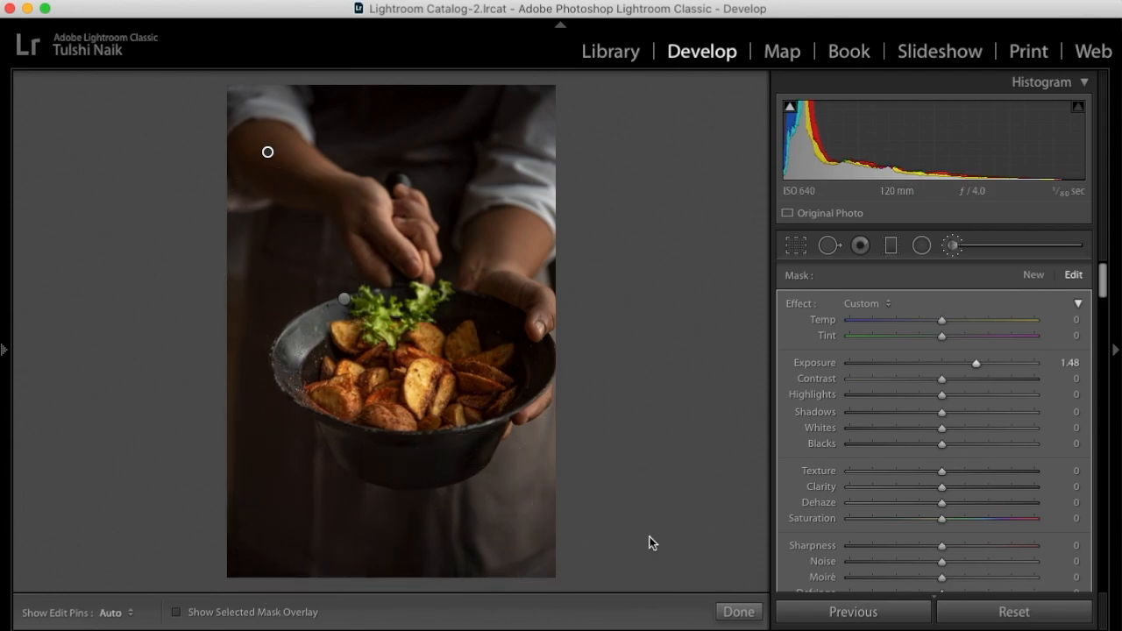
click(444, 489)
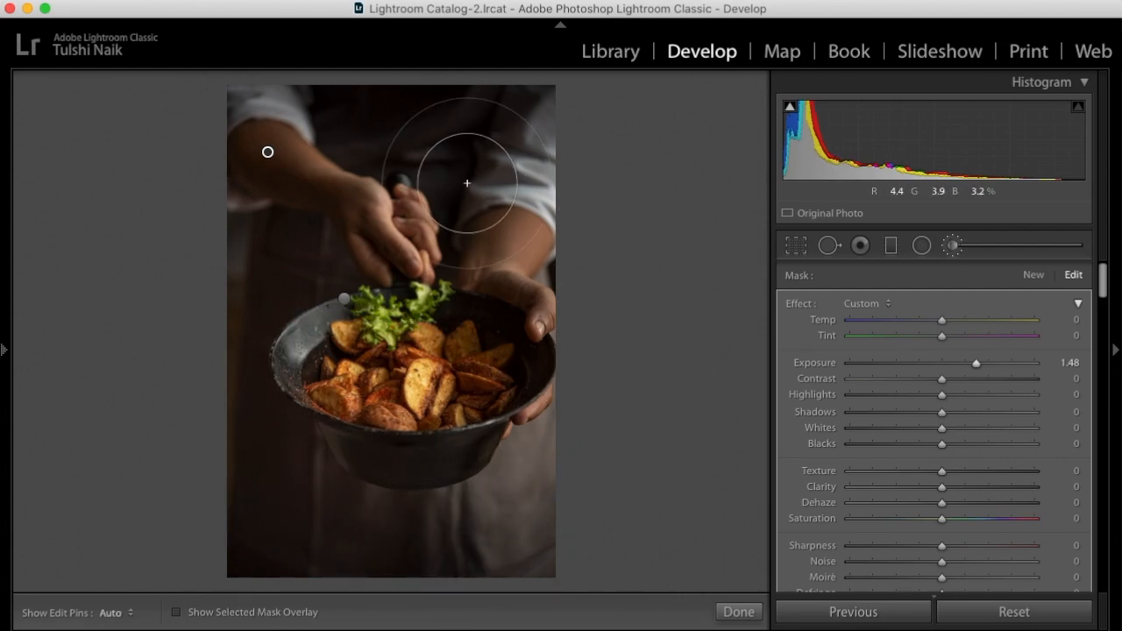
mouse_move(483, 145)
mouse_down()
mouse_move(494, 115)
mouse_move(481, 105)
mouse_up()
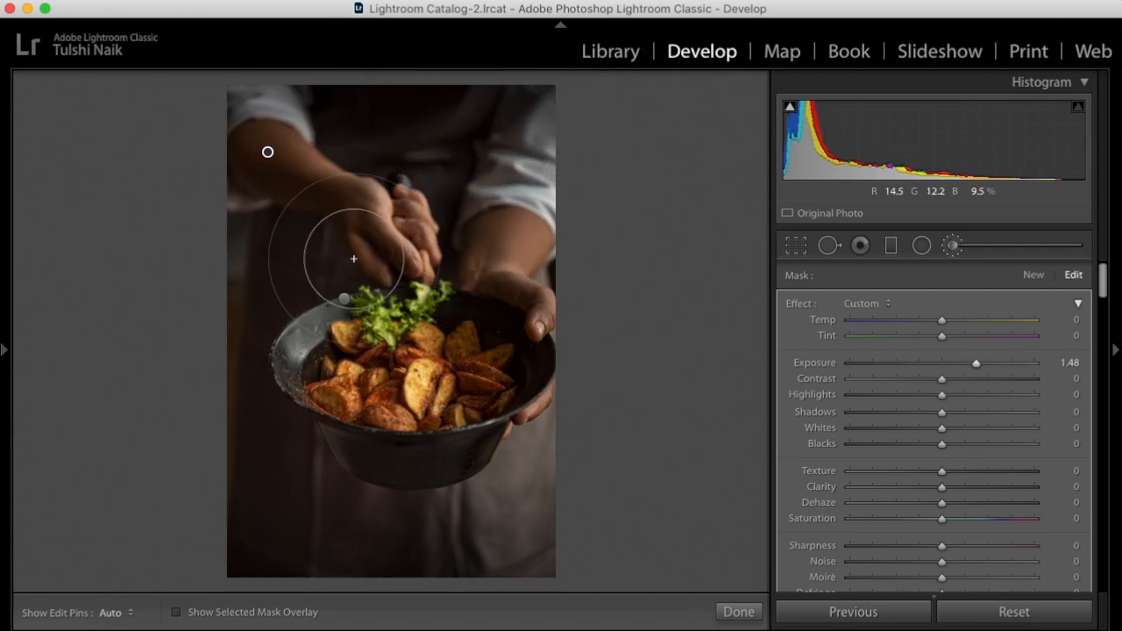
click(247, 255)
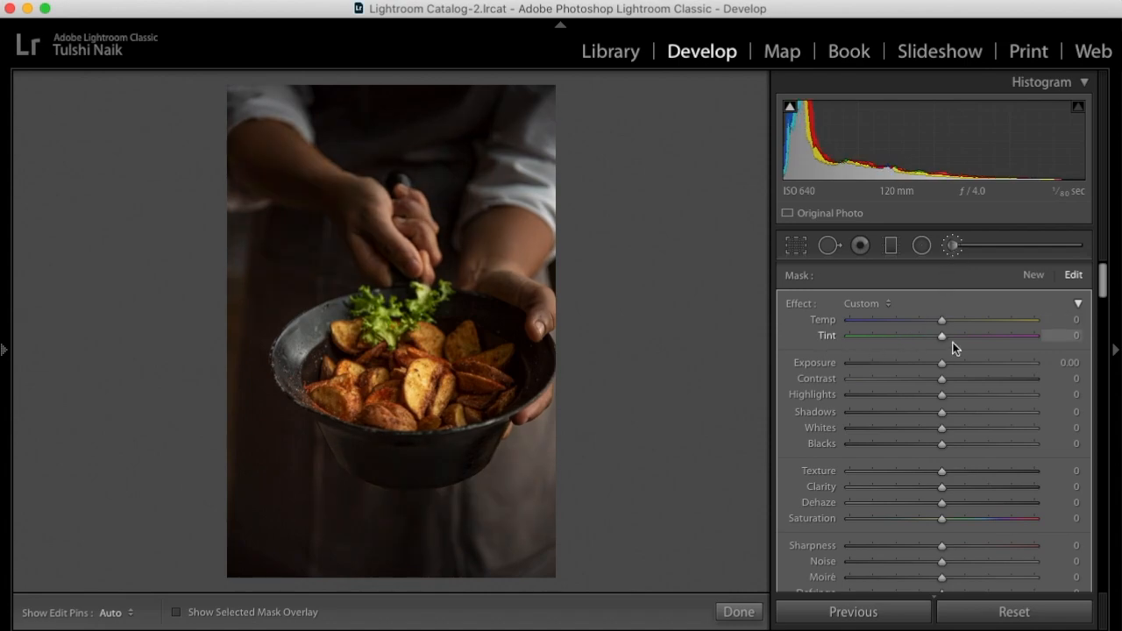
Reopen the Adjustment Brush, reselect the forearm and apron mask, and raise its Exposure from zero again.
key(k)
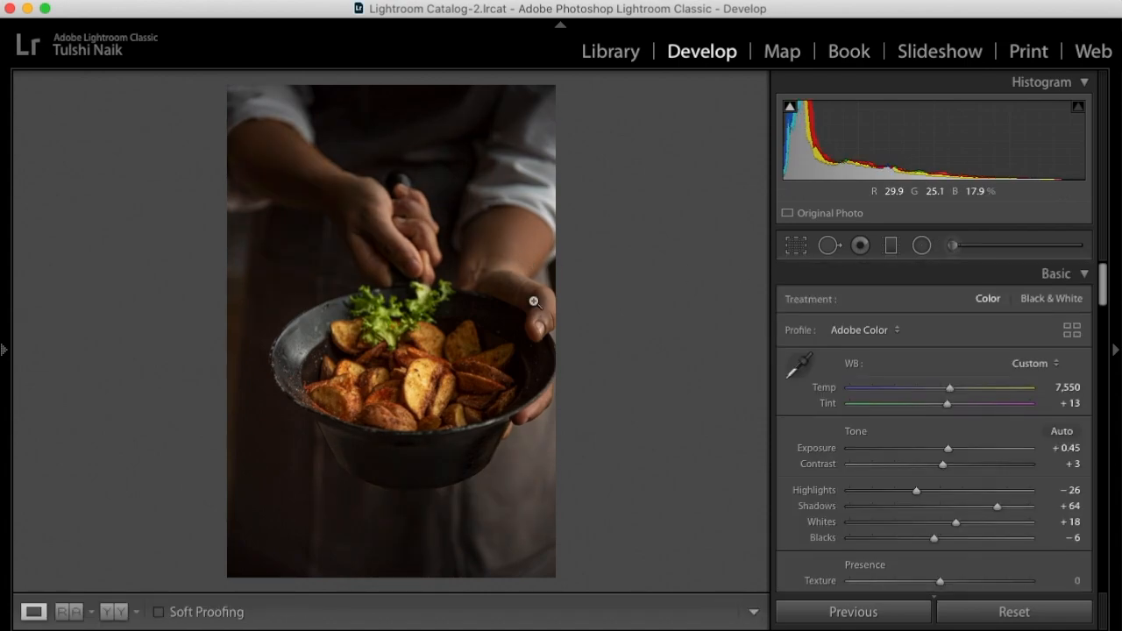
click(952, 247)
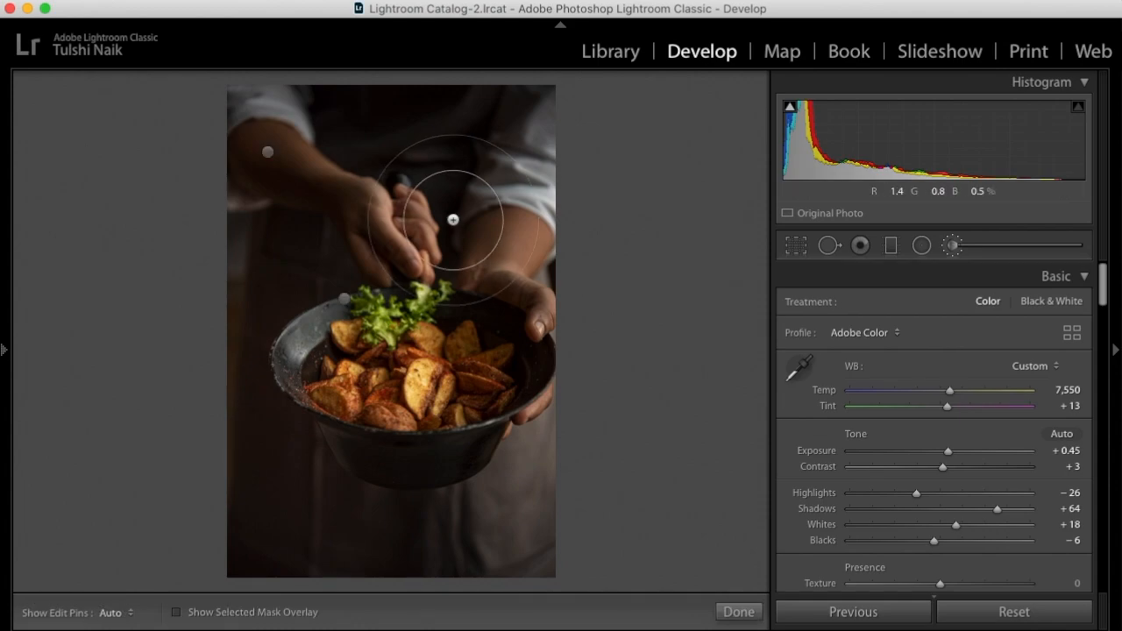
click(953, 366)
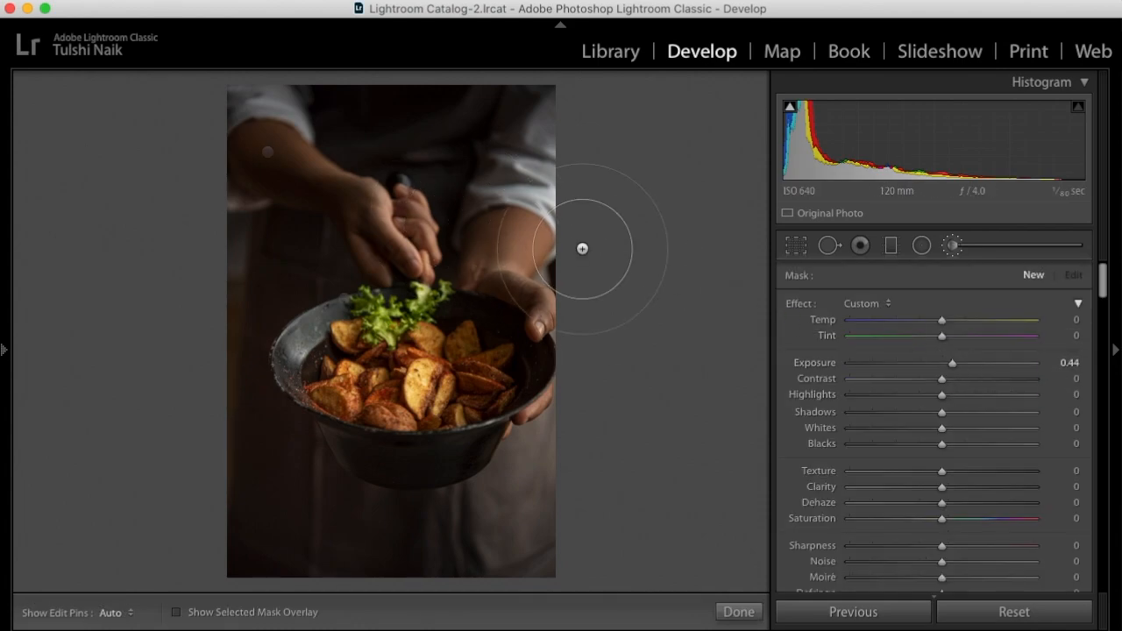
click(268, 153)
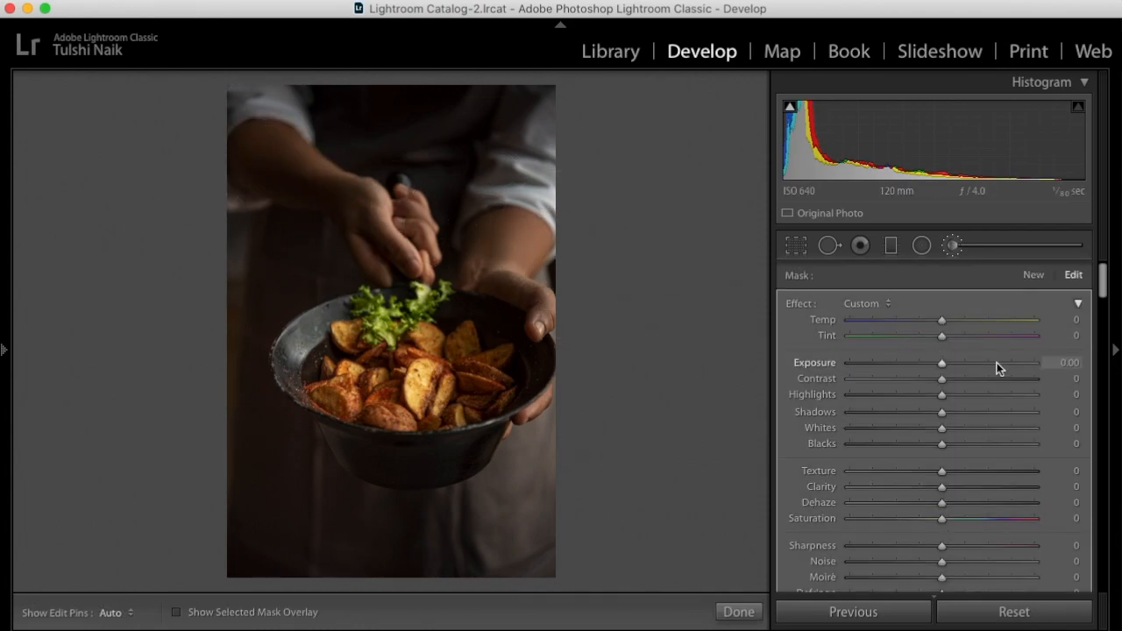
mouse_move(942, 369)
mouse_down()
mouse_move(990, 371)
mouse_move(949, 397)
mouse_move(966, 399)
mouse_move(974, 365)
mouse_up()
Start a new brush mask with all effect settings reset and paint the dark apron at the top, between the arms.
click(1033, 277)
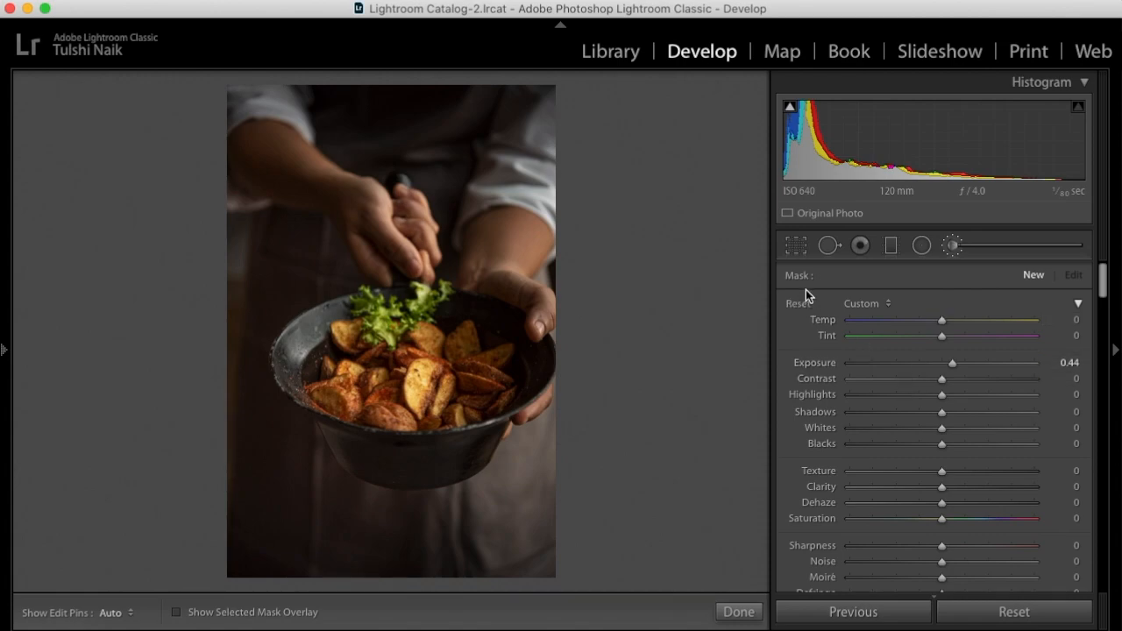
alt+click(797, 309)
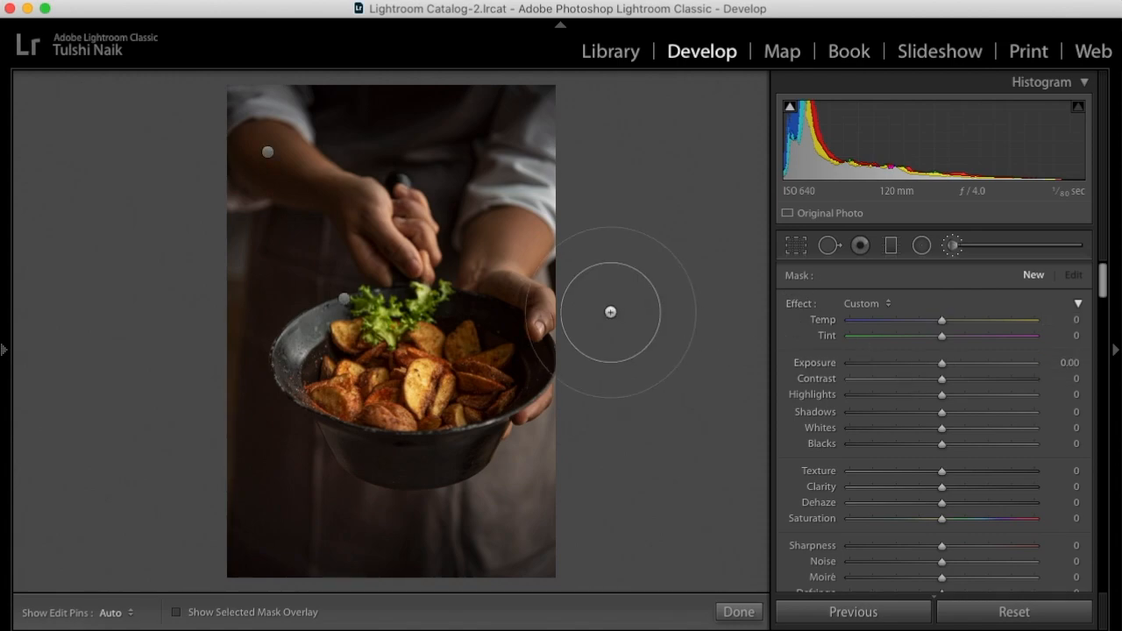
click(358, 112)
key(h)
Set the upper apron mask's Exposure to -1.44 and Shadows to -10, finish the brush, and compare with the original photo.
drag(942, 363, 935, 367)
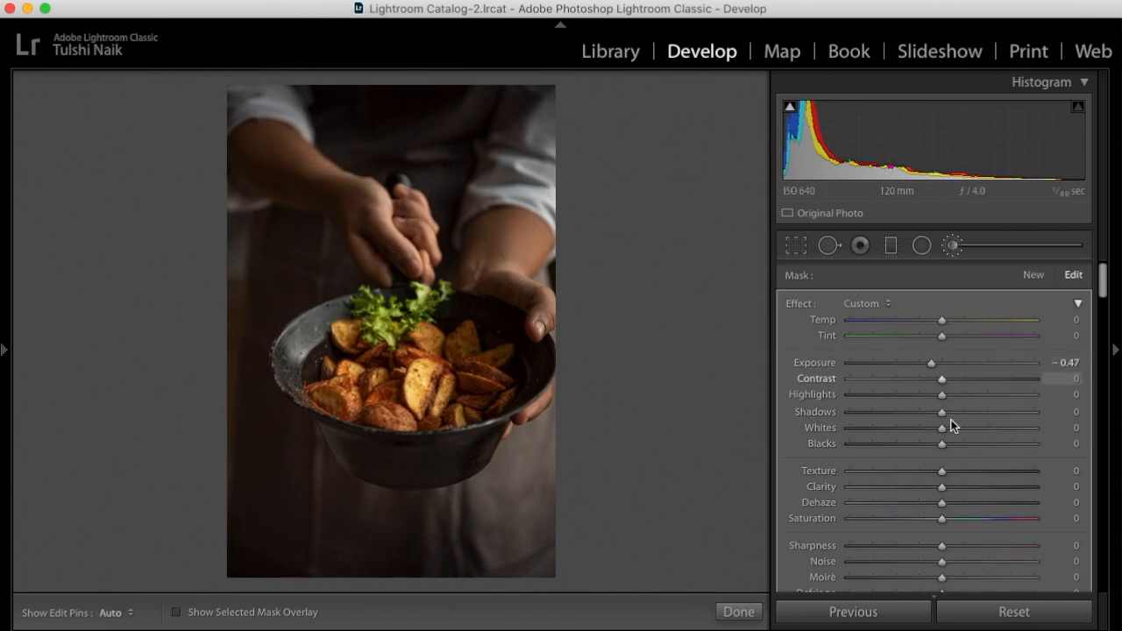
drag(941, 412, 935, 417)
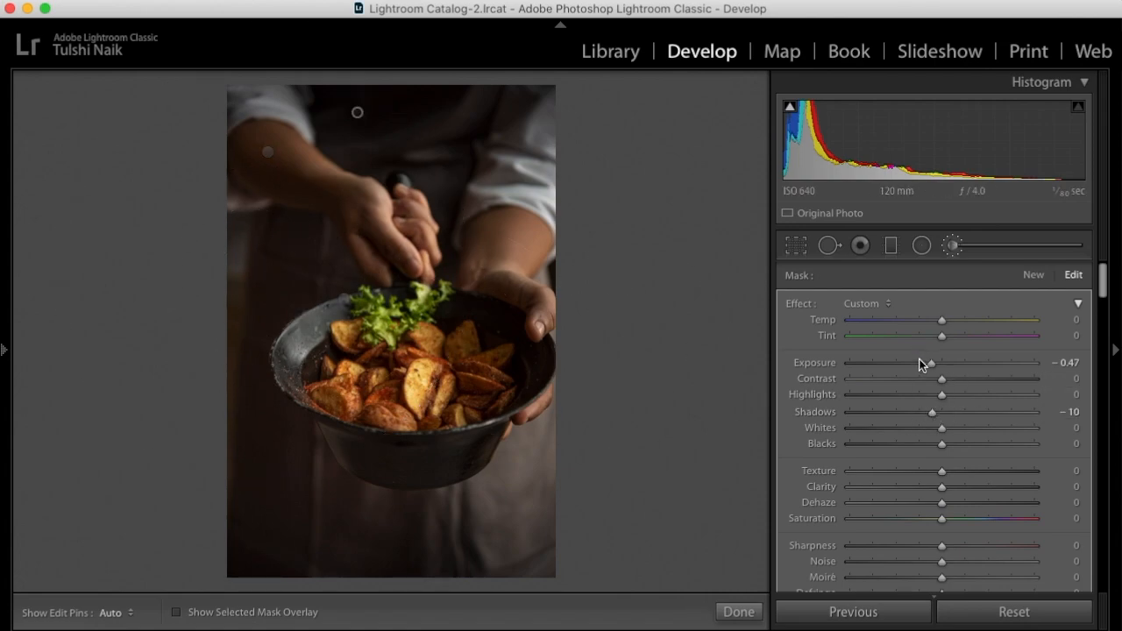
drag(931, 363, 903, 364)
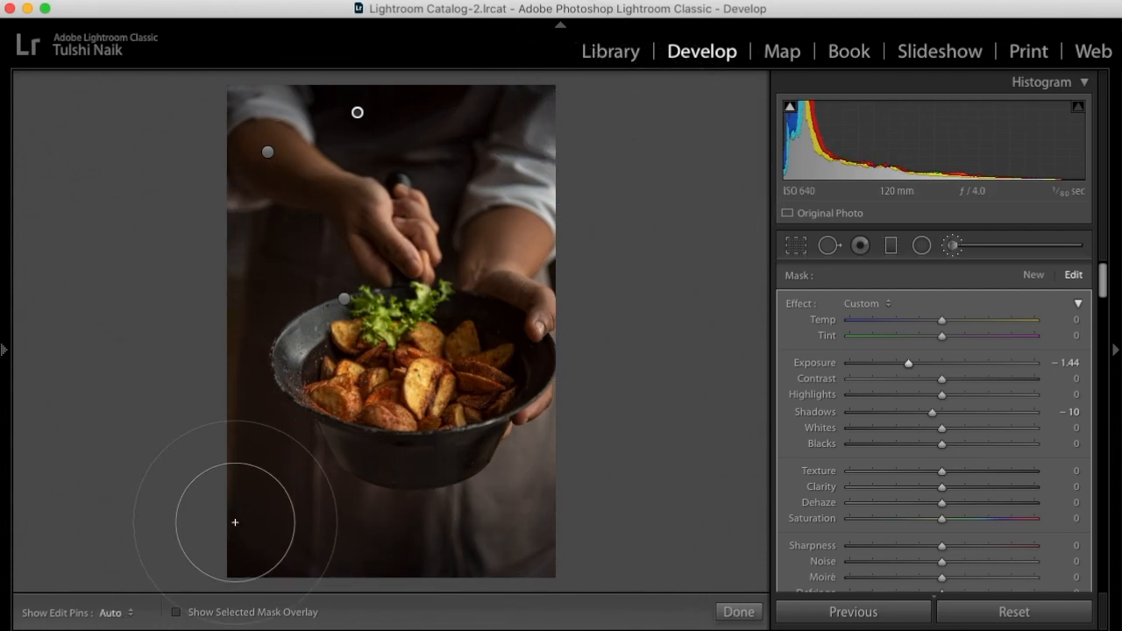
click(738, 612)
key(backslash)
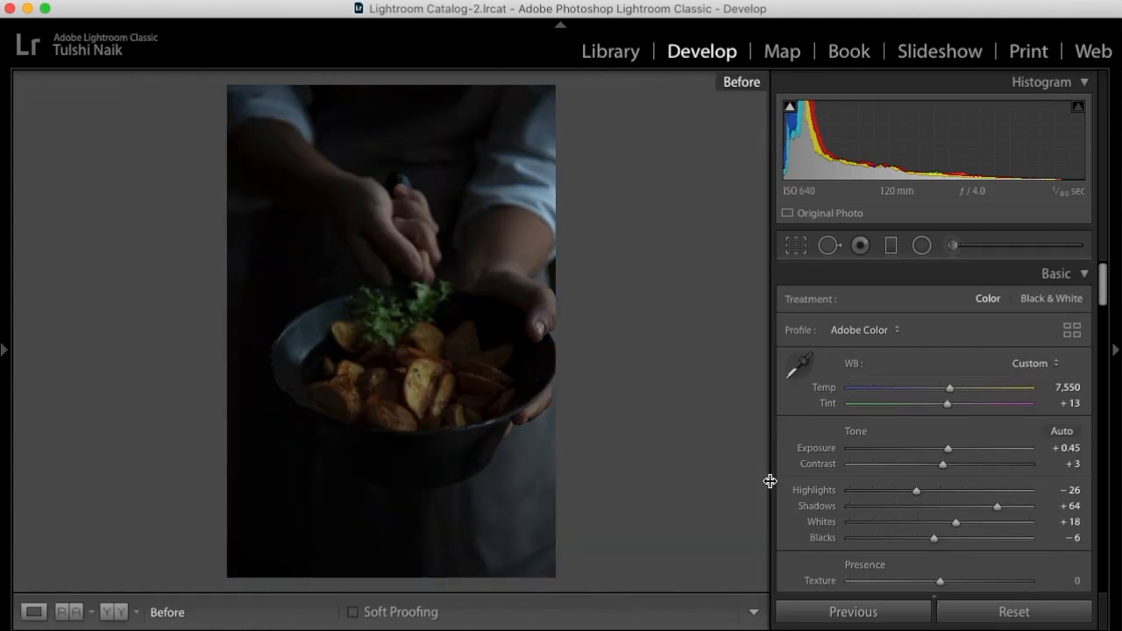
key(backslash)
Shape the RGB tone curve by lowering the white point, raising the midtones slightly and pulling the shadows down.
scroll(950, 473, down, 10)
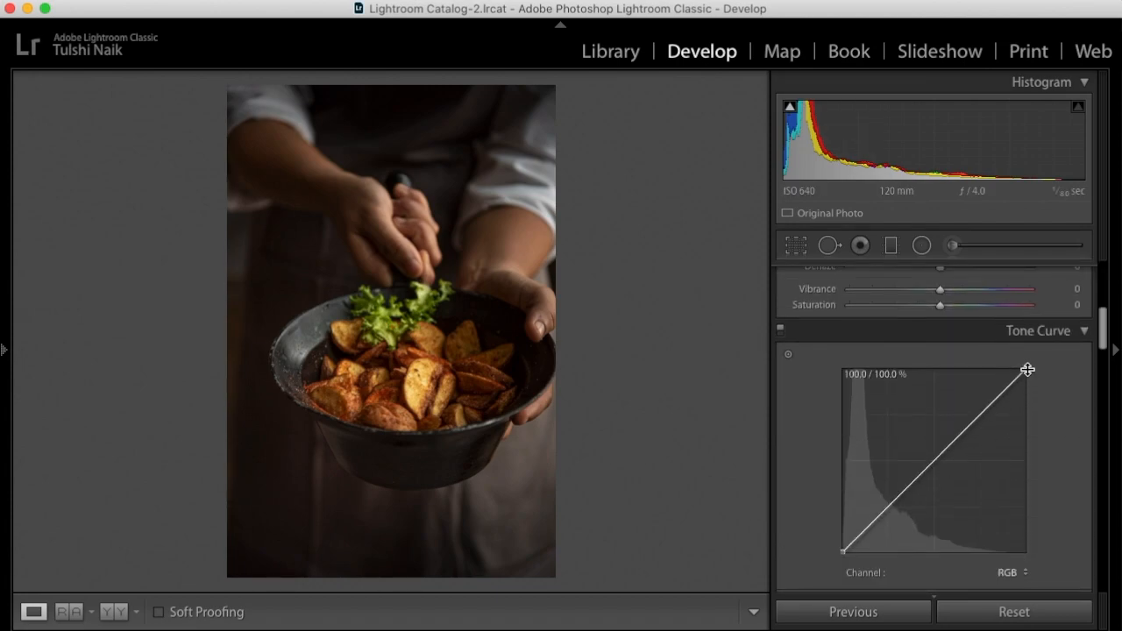
drag(1027, 371, 1028, 382)
drag(936, 466, 925, 459)
drag(867, 526, 871, 526)
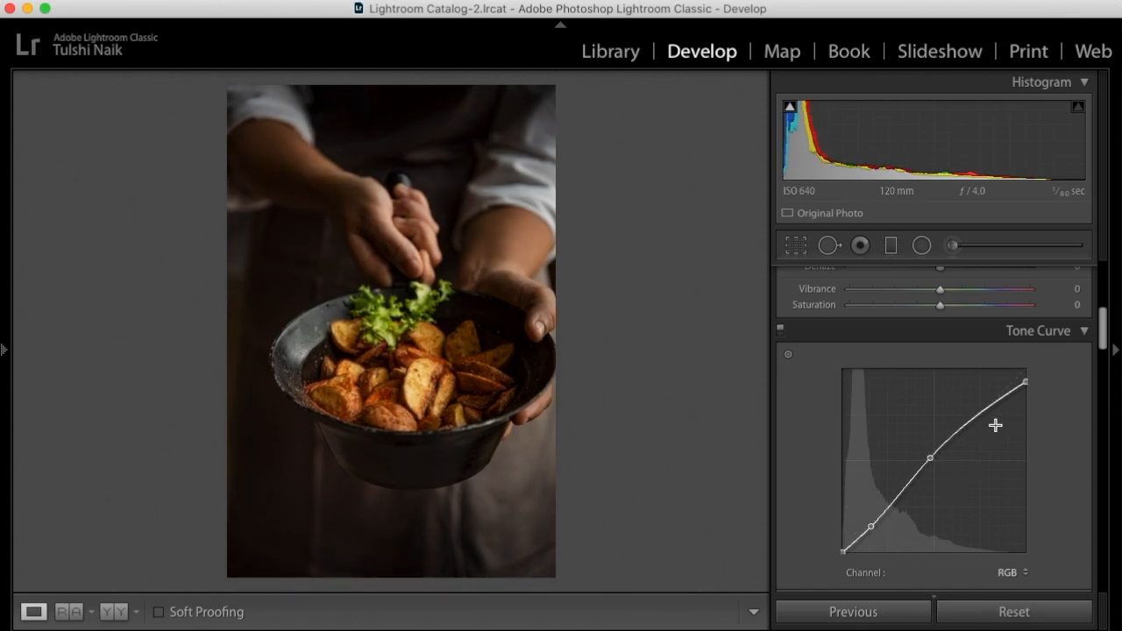
Lift the RGB tone curve's black point, nudge its midtone point up, and compare the photo with the original.
scroll(995, 424, down, 5)
scroll(995, 424, up, 1)
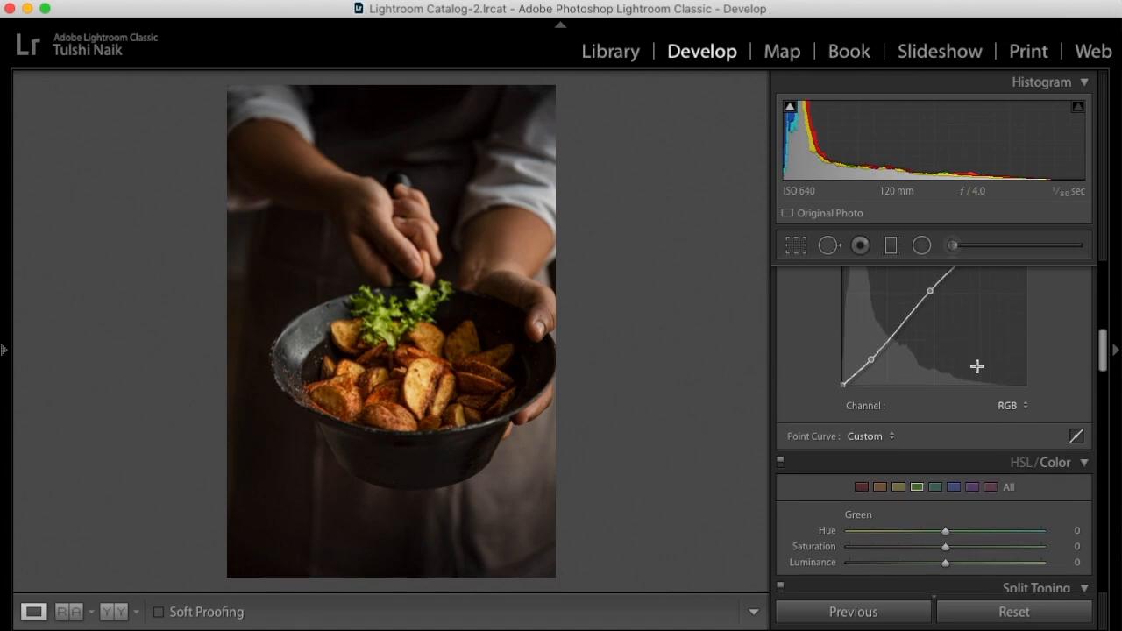
scroll(977, 367, up, 3)
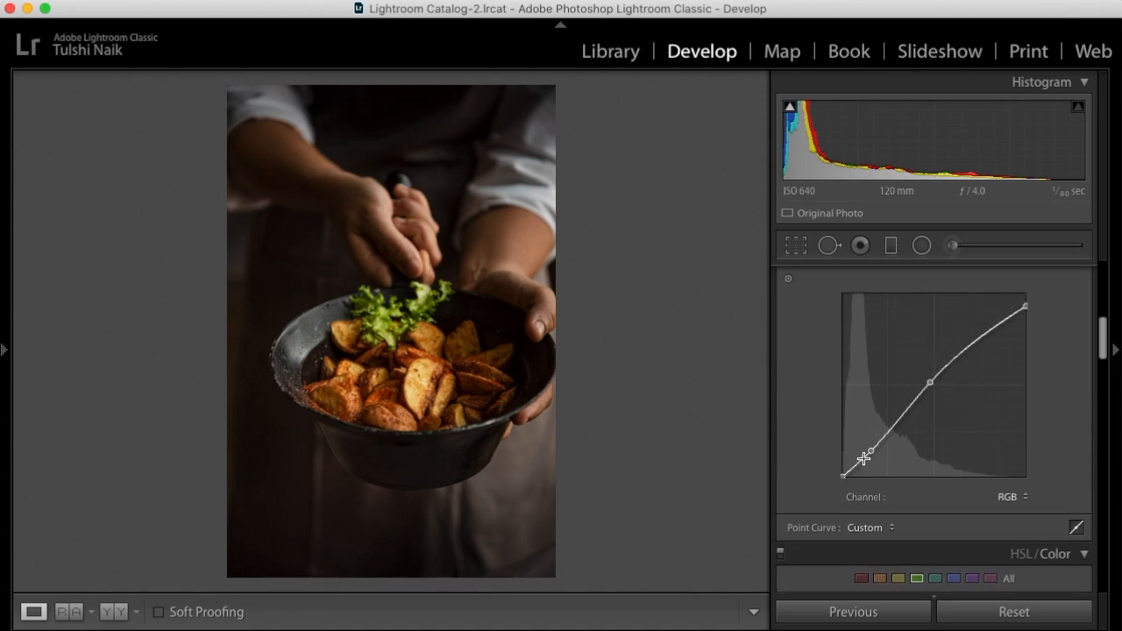
drag(843, 478, 840, 470)
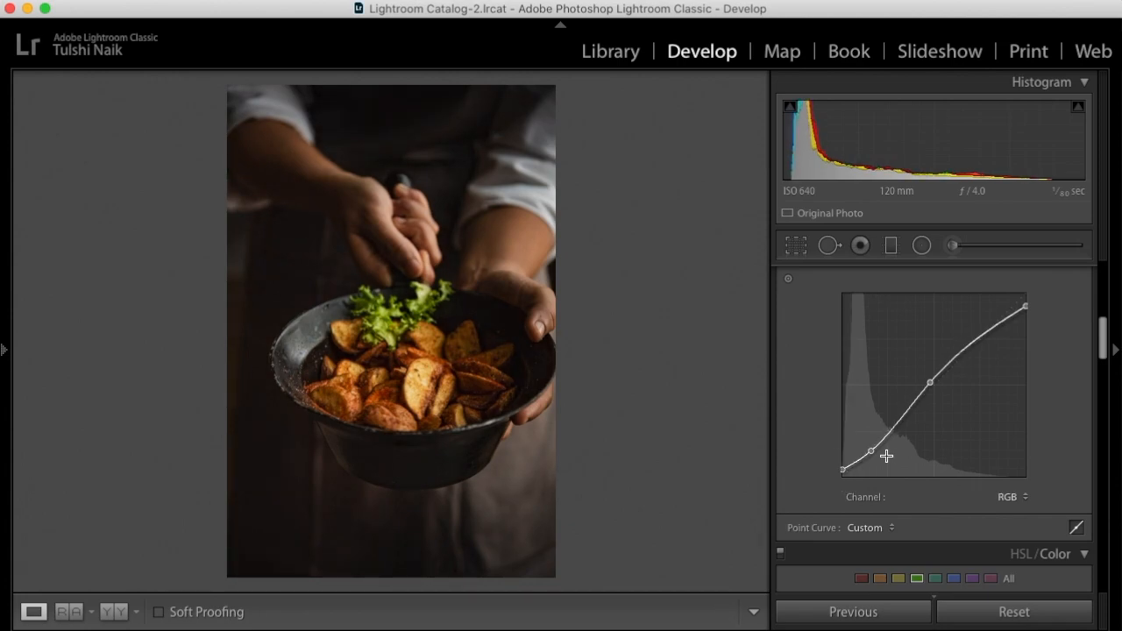
drag(930, 383, 931, 380)
scroll(1021, 317, down, 5)
key(backslash)
key(backslash)
Set Sharpening Amount to 27 and Masking to 51, and Luminance noise reduction to 29.
scroll(1019, 355, down, 1)
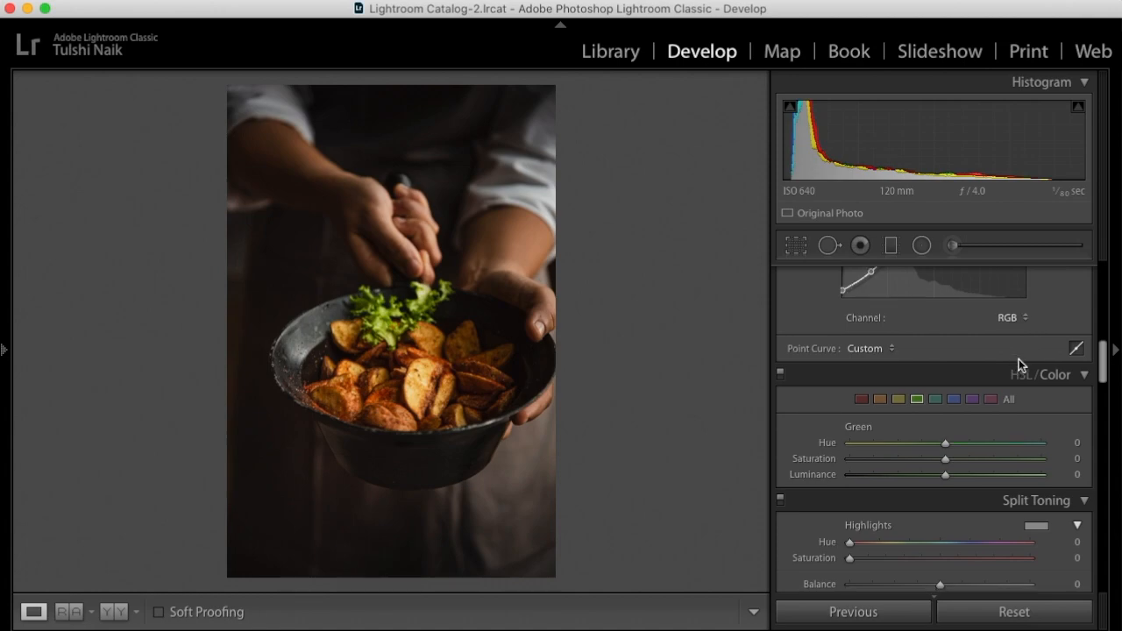
scroll(1019, 362, down, 14)
drag(899, 383, 878, 390)
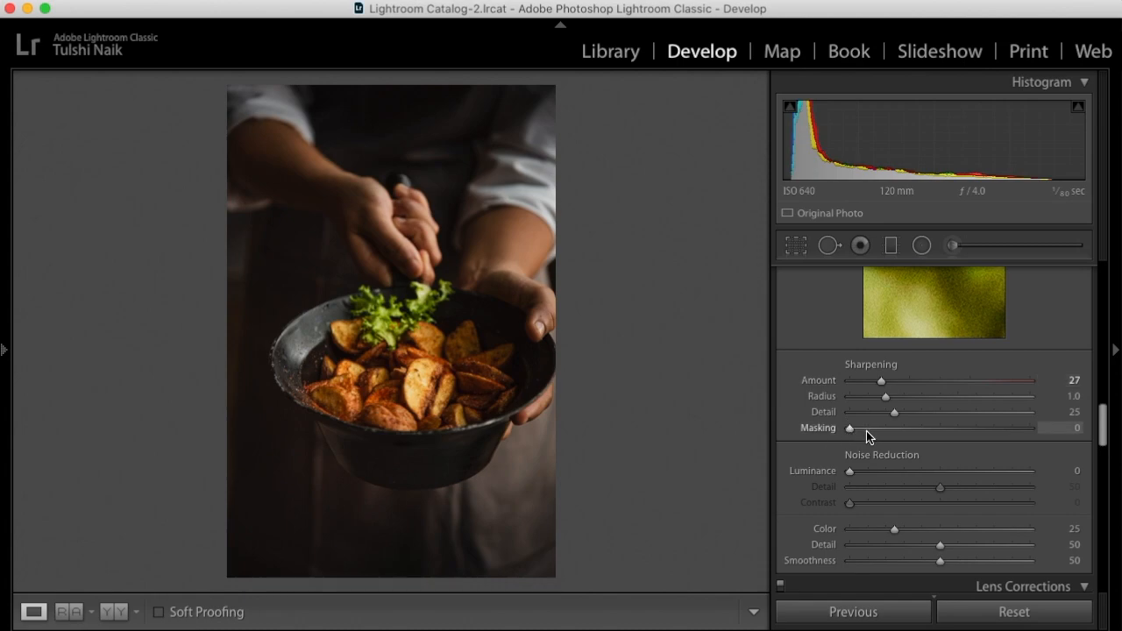
drag(849, 428, 942, 452)
drag(849, 474, 898, 494)
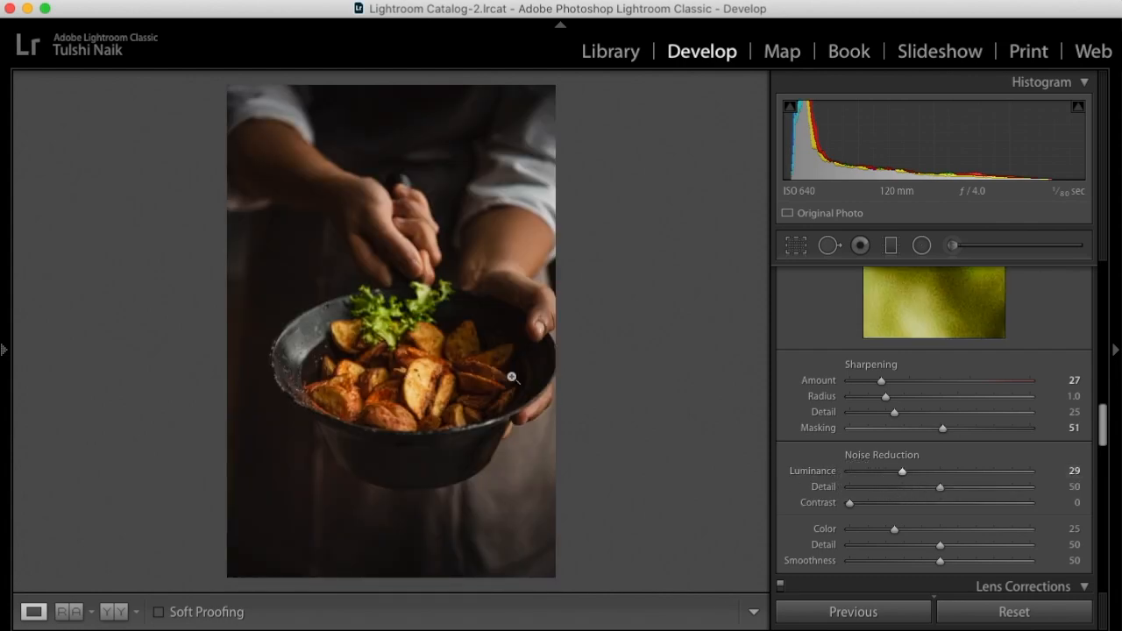
Inspect the sharpness and noise up close around the hand holding the bowl, and set Sharpening Amount to 32.
click(525, 292)
drag(287, 425, 458, 170)
drag(553, 326, 567, 372)
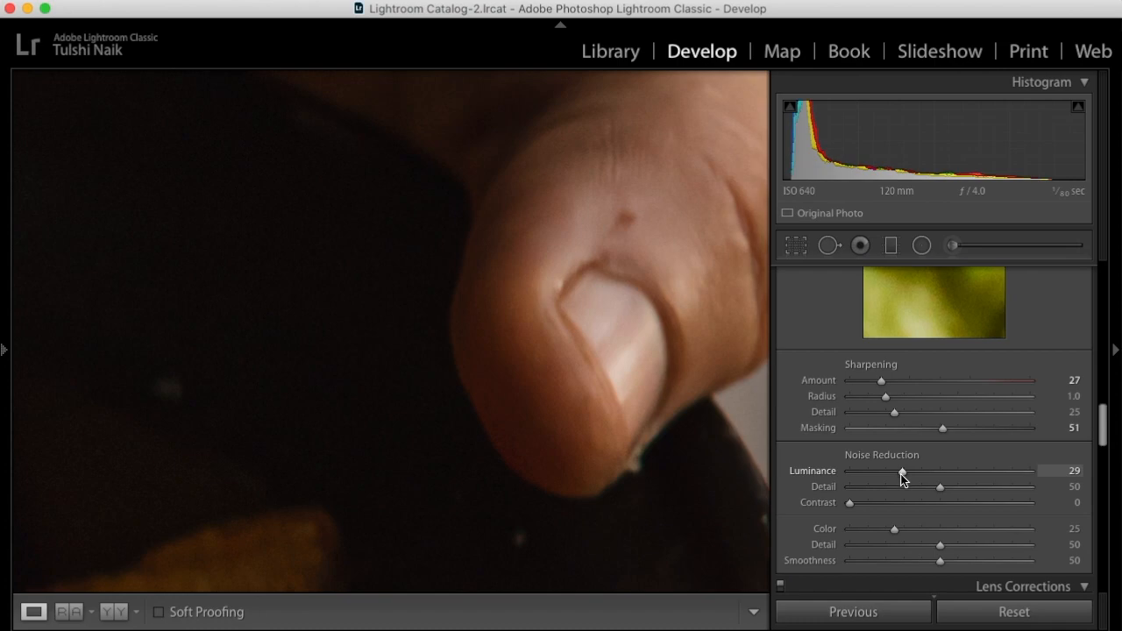
drag(880, 383, 888, 380)
click(570, 380)
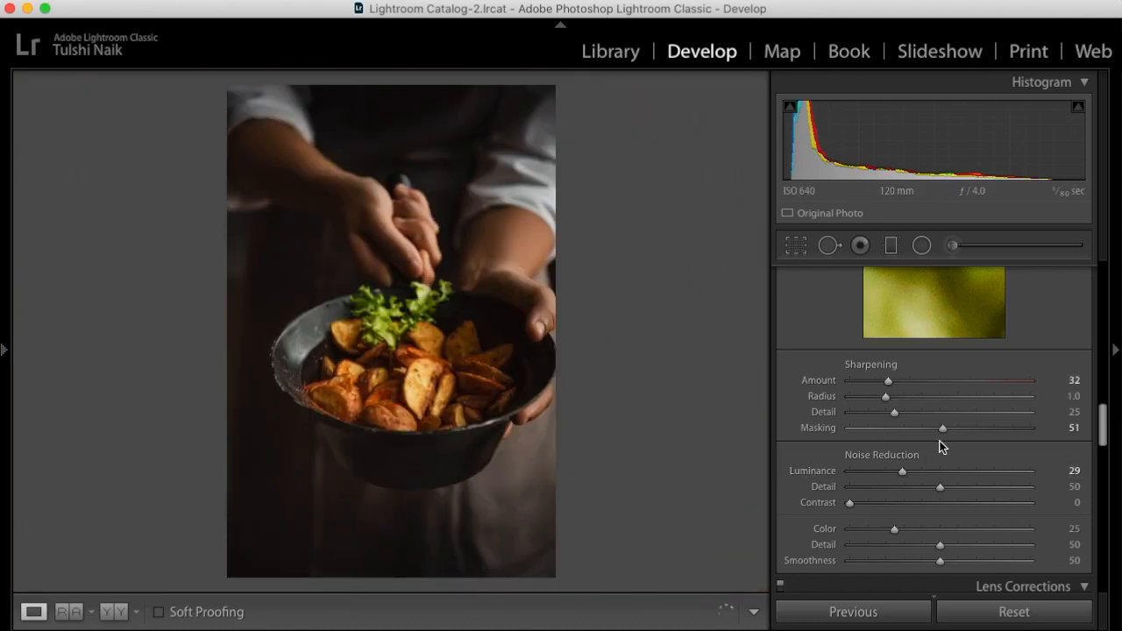
Start cropping the photo with the aspect ratio set to 4 x 5 / 8 x 10.
scroll(939, 447, down, 15)
drag(940, 401, 929, 402)
click(791, 244)
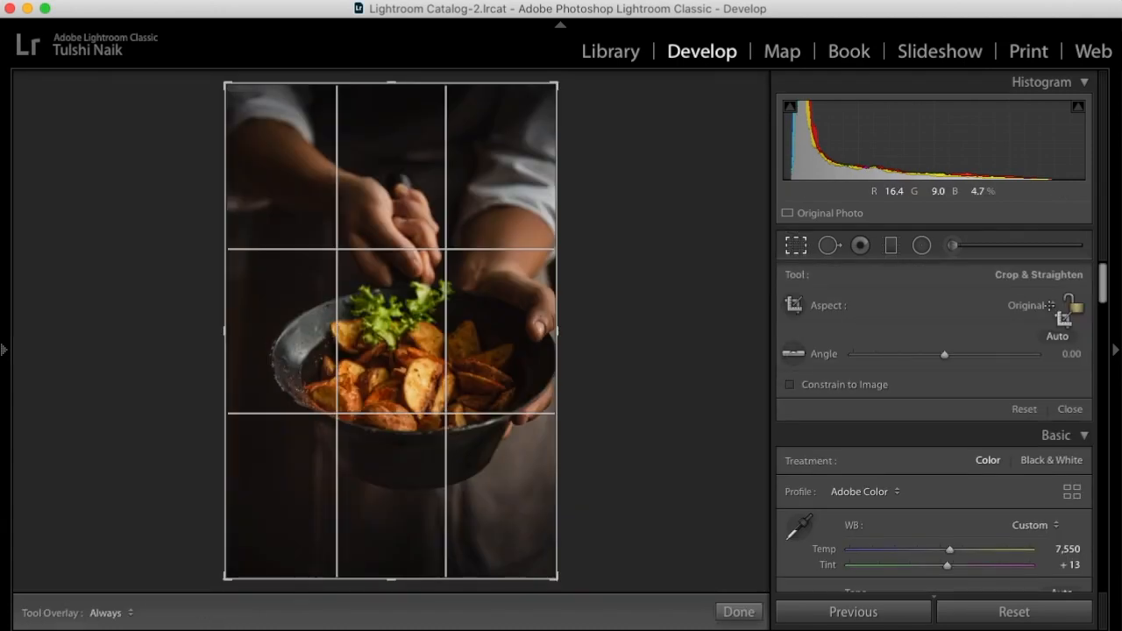
click(1074, 305)
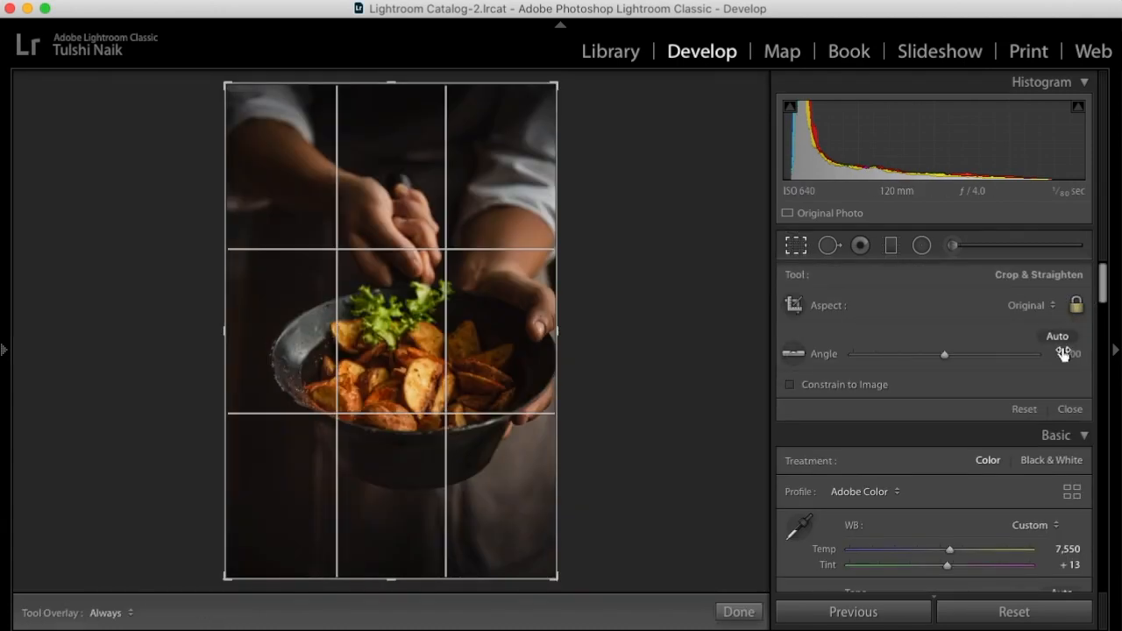
click(1071, 307)
click(1027, 306)
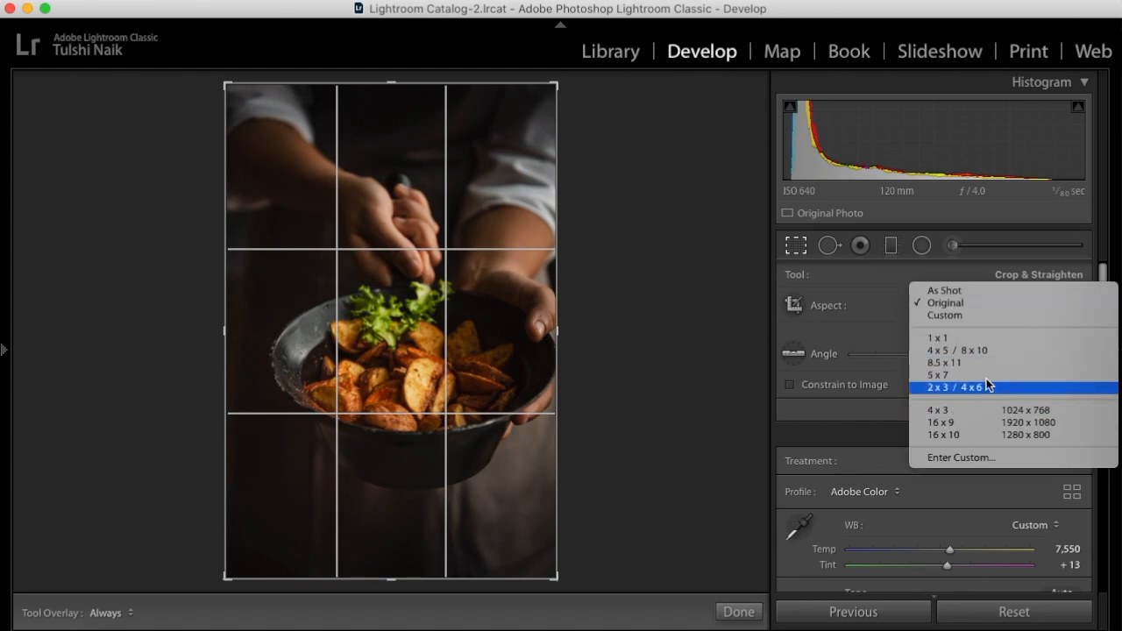
click(988, 351)
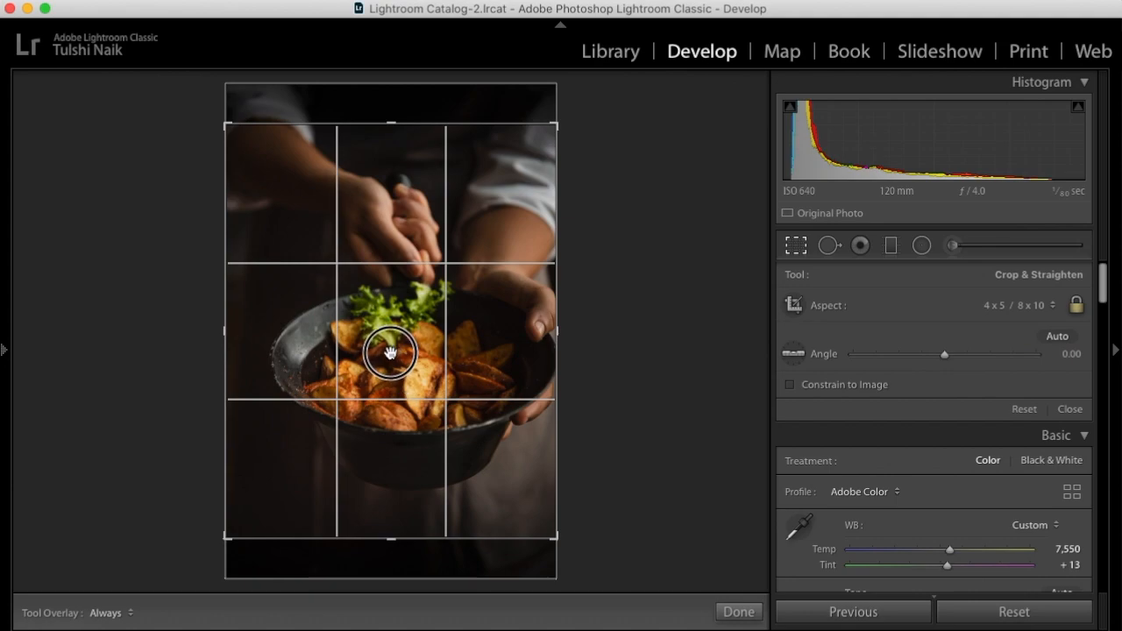
Tighten the crop slightly from its left edge, reposition the photo to frame the hands and bowl, and apply the crop.
drag(376, 350, 381, 381)
drag(228, 339, 235, 332)
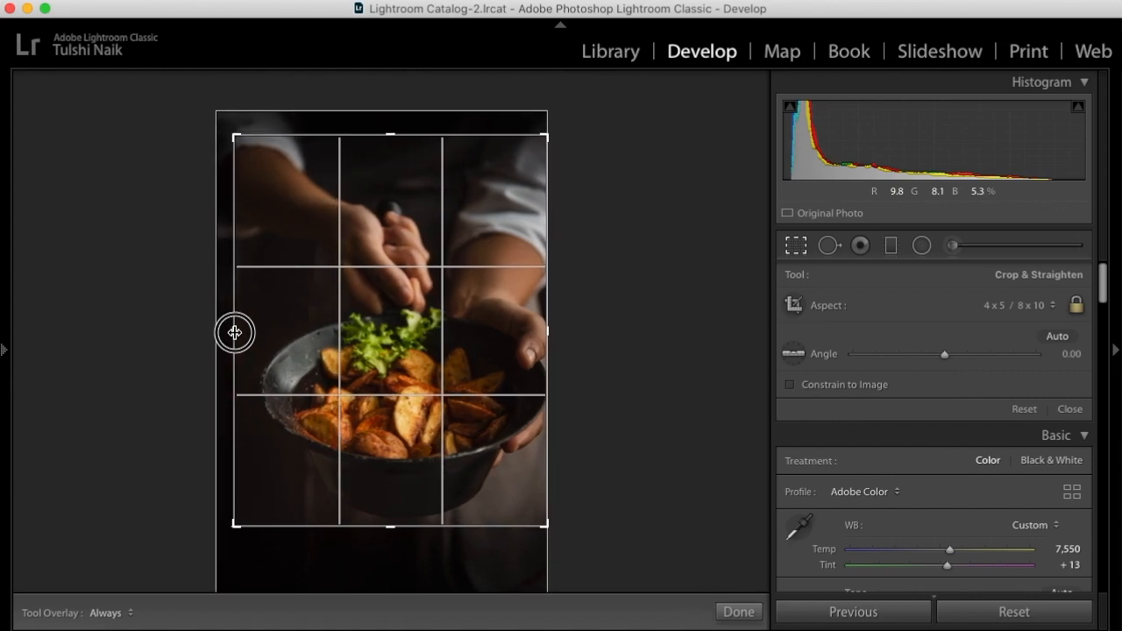
drag(383, 389, 383, 369)
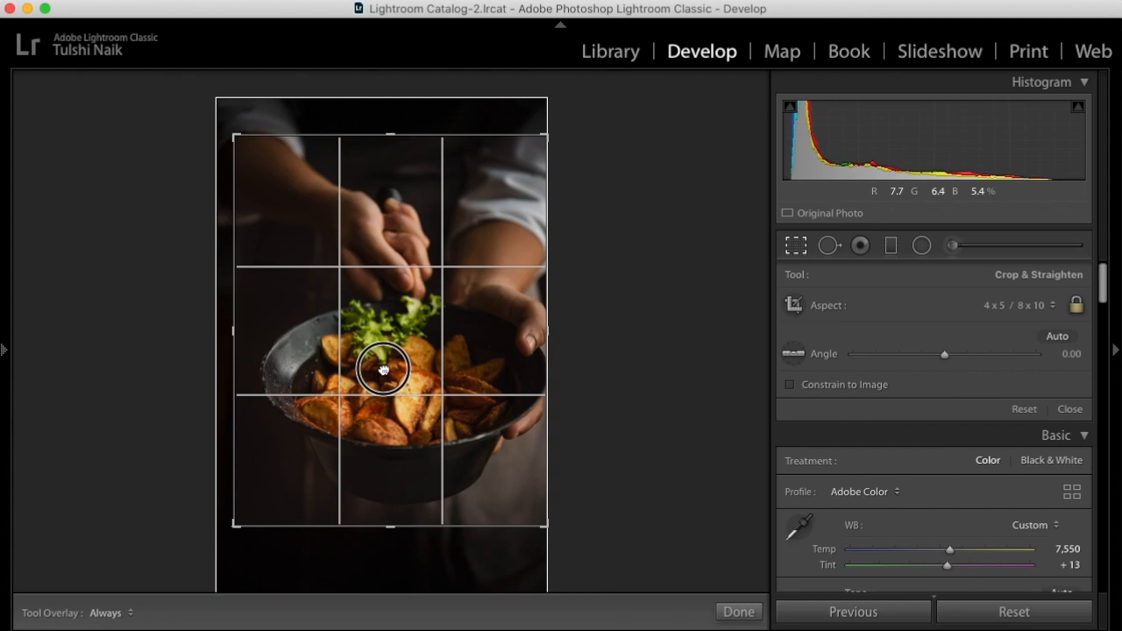
click(738, 611)
Add a post-crop vignette with Amount -11, Midpoint 0, Feather 100 and Highlights 100.
scroll(965, 465, down, 1)
scroll(1000, 470, down, 15)
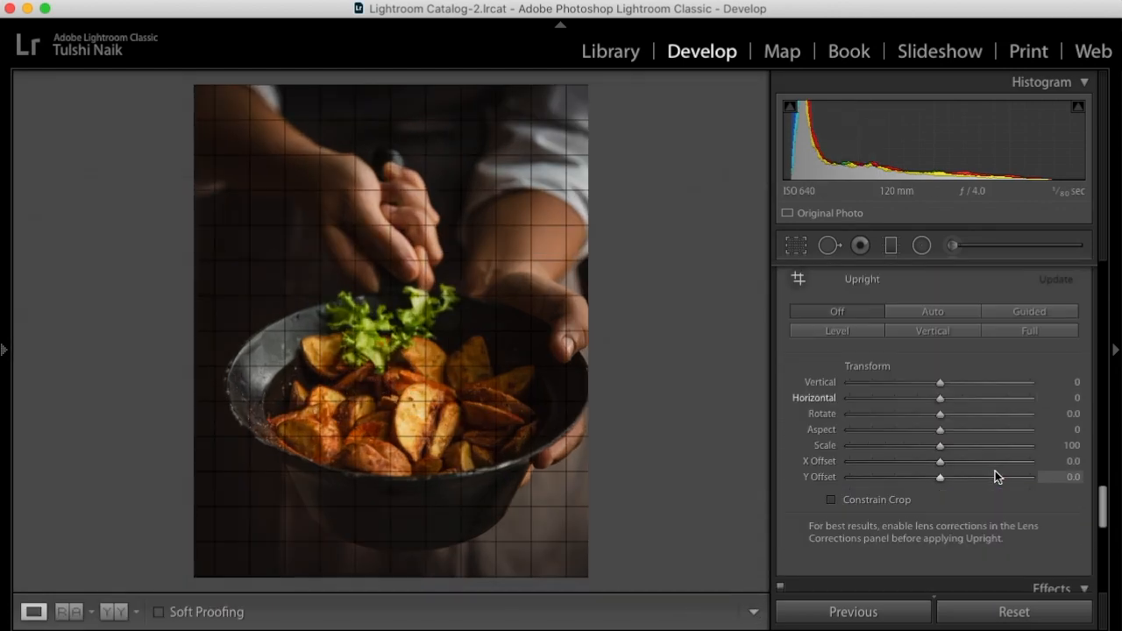
scroll(995, 469, down, 2)
scroll(994, 465, up, 5)
drag(931, 429, 1022, 493)
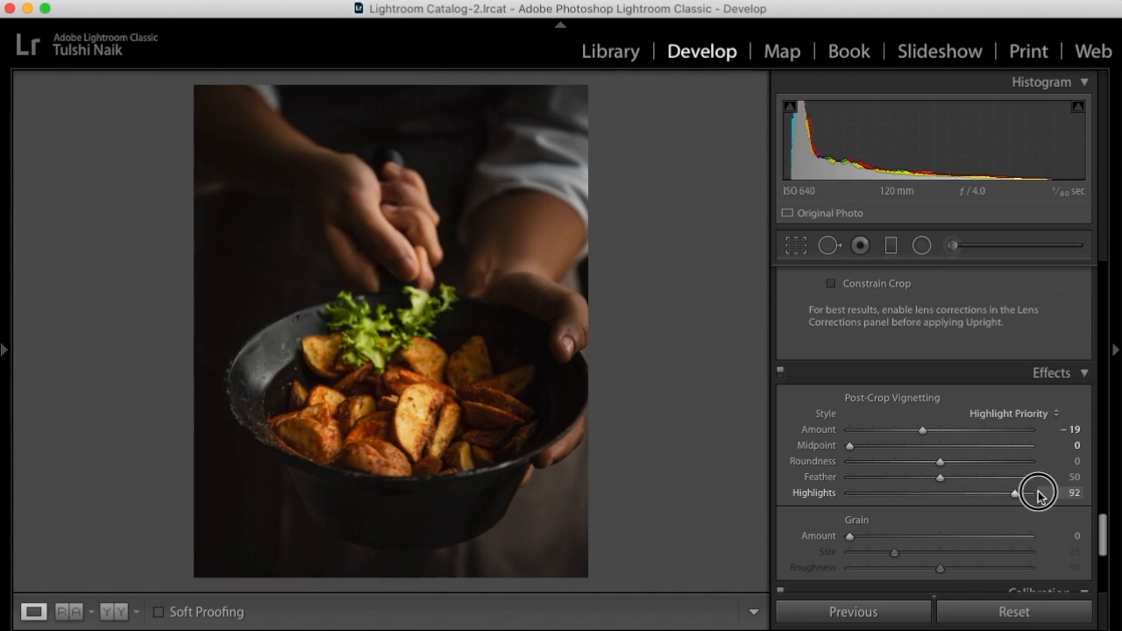
drag(944, 479, 1109, 470)
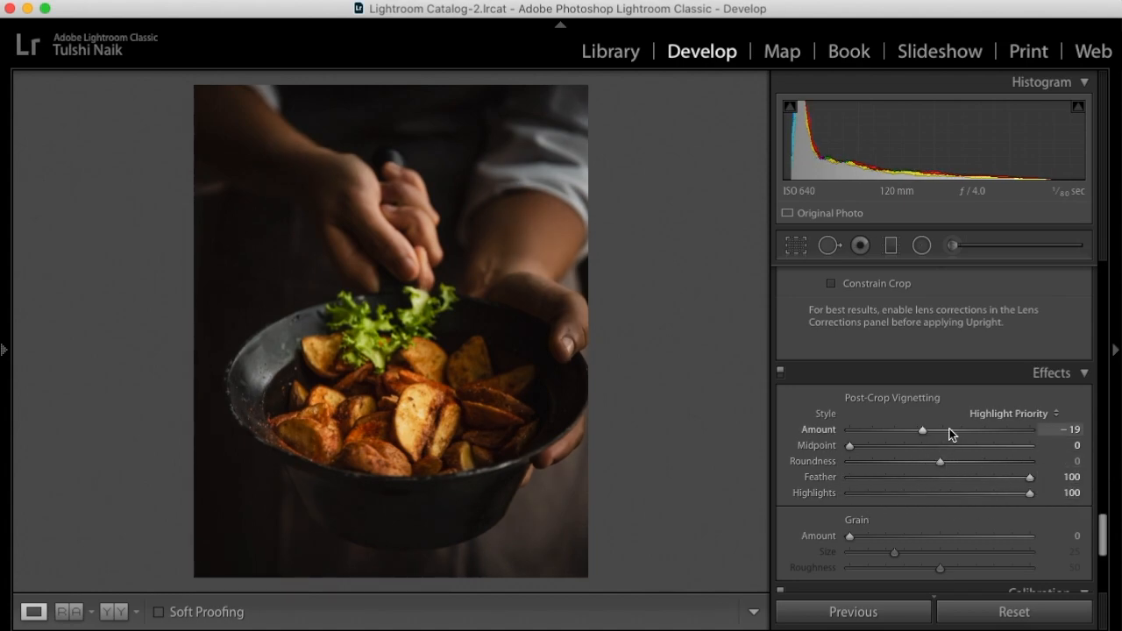
drag(925, 431, 932, 430)
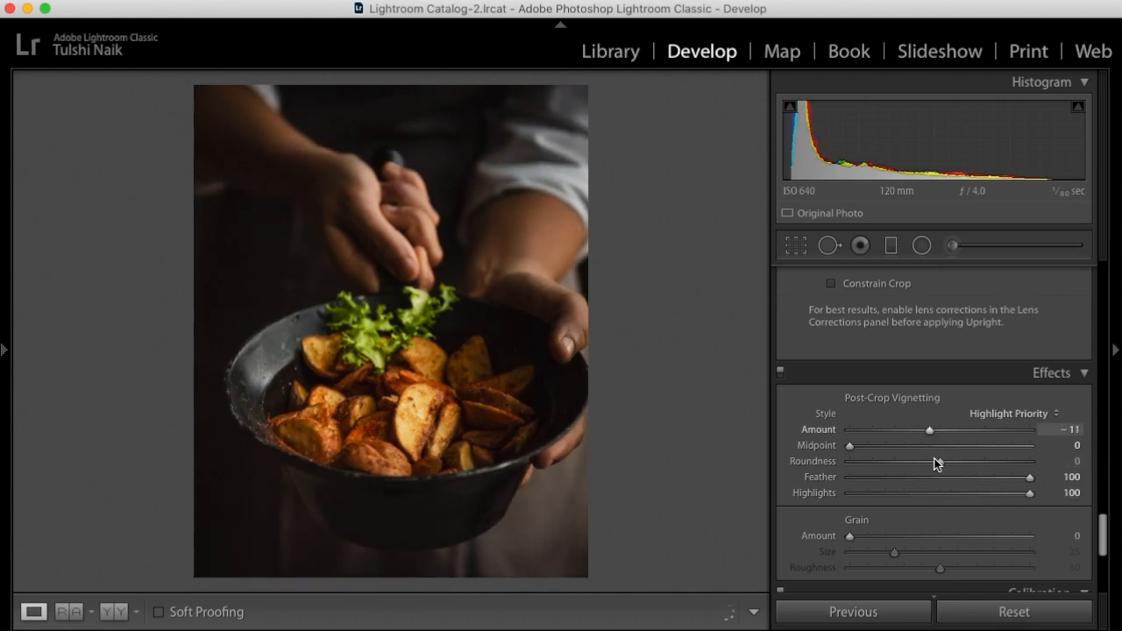
Add a large radial filter centred on the potatoes, covering the bowl and both hands.
scroll(914, 509, down, 3)
scroll(914, 506, down, 3)
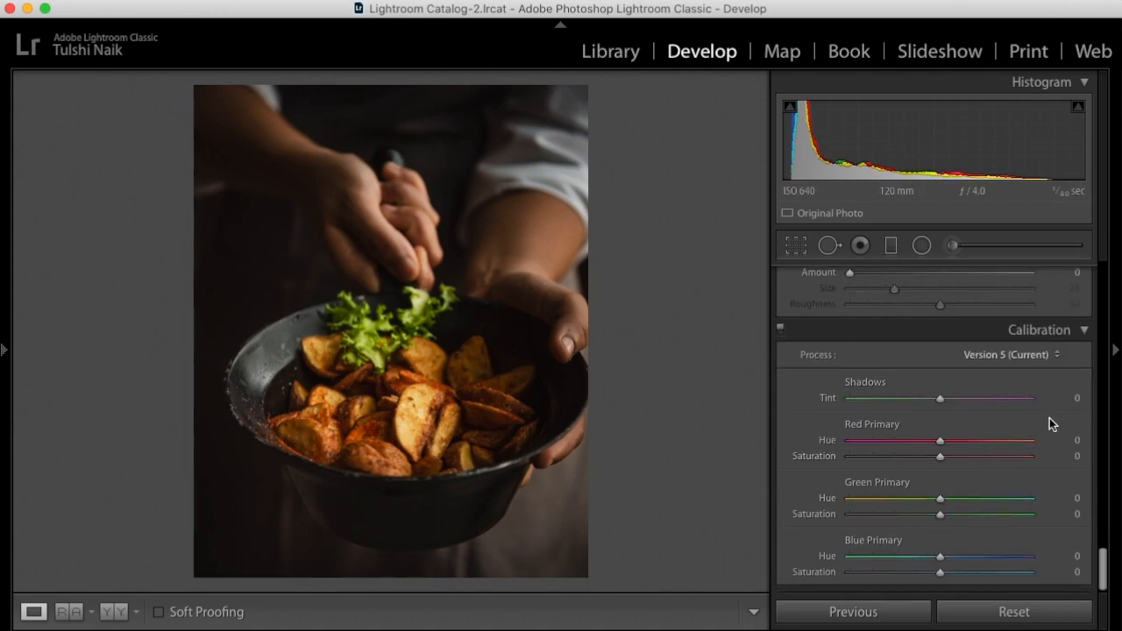
click(921, 244)
drag(418, 358, 695, 616)
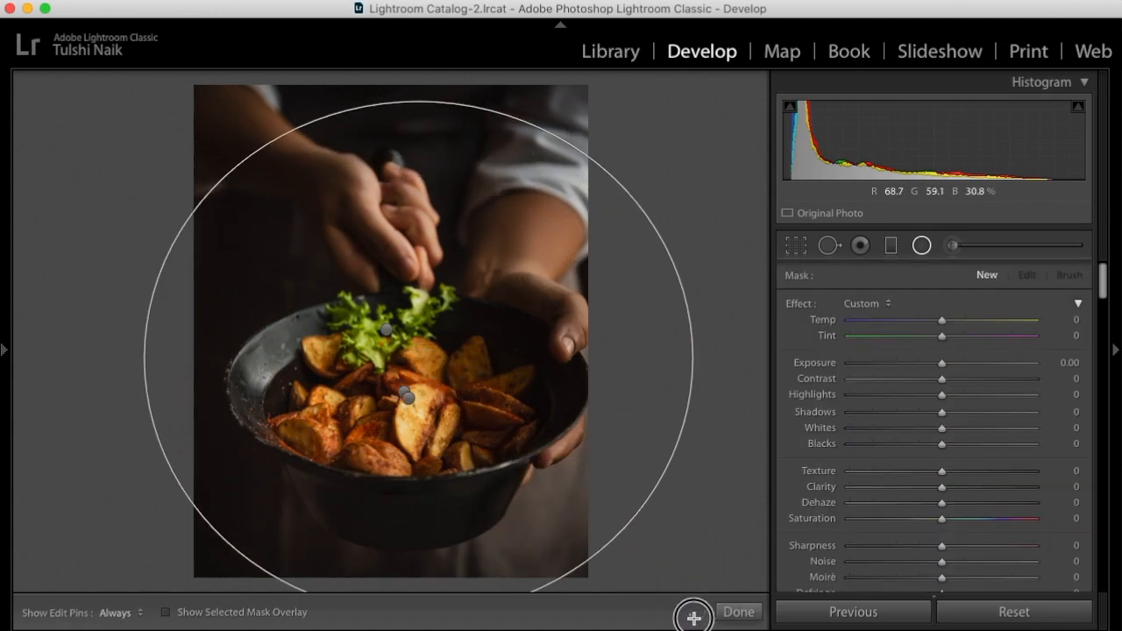
drag(418, 363, 408, 356)
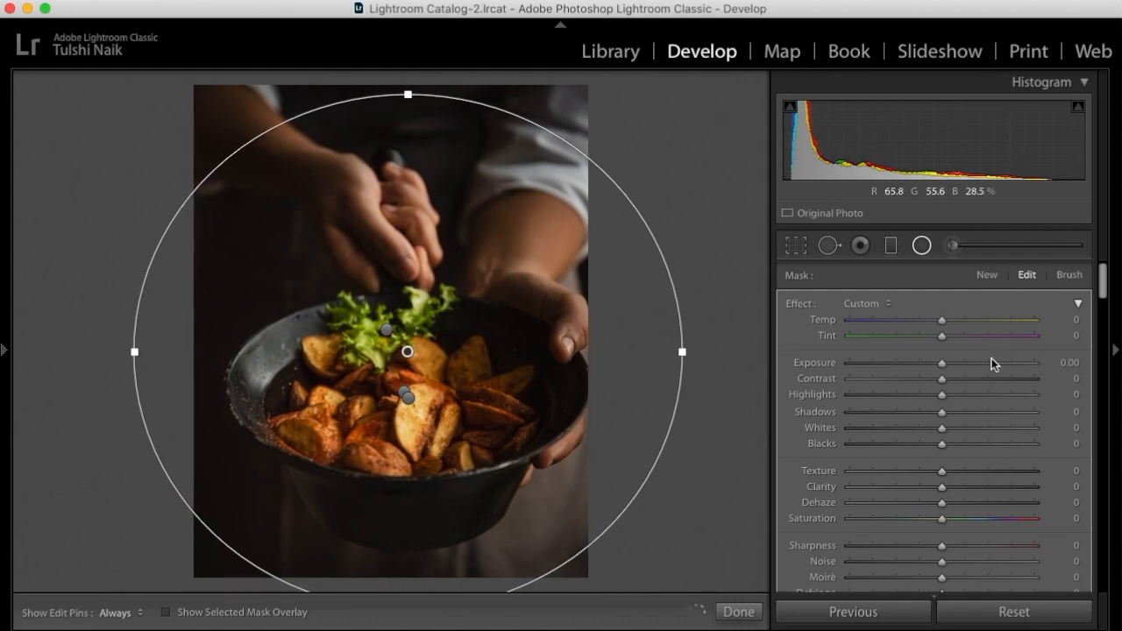
Set the radial filter's Exposure to 0.40, finish the mask, and compare the edited photo with the original.
click(943, 365)
drag(943, 365, 952, 368)
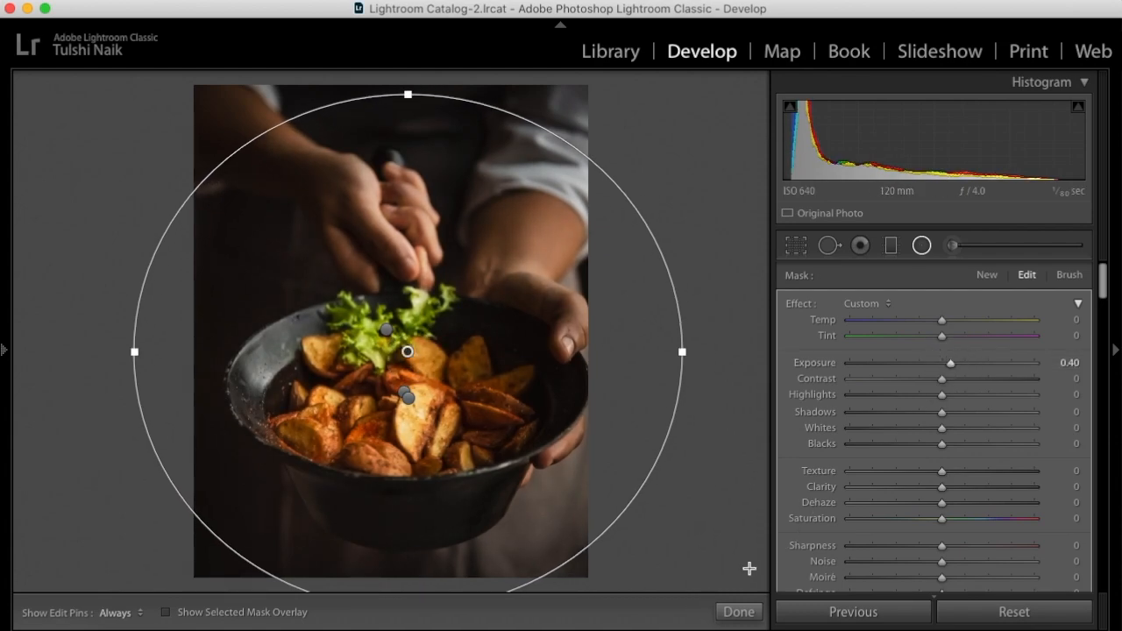
click(739, 611)
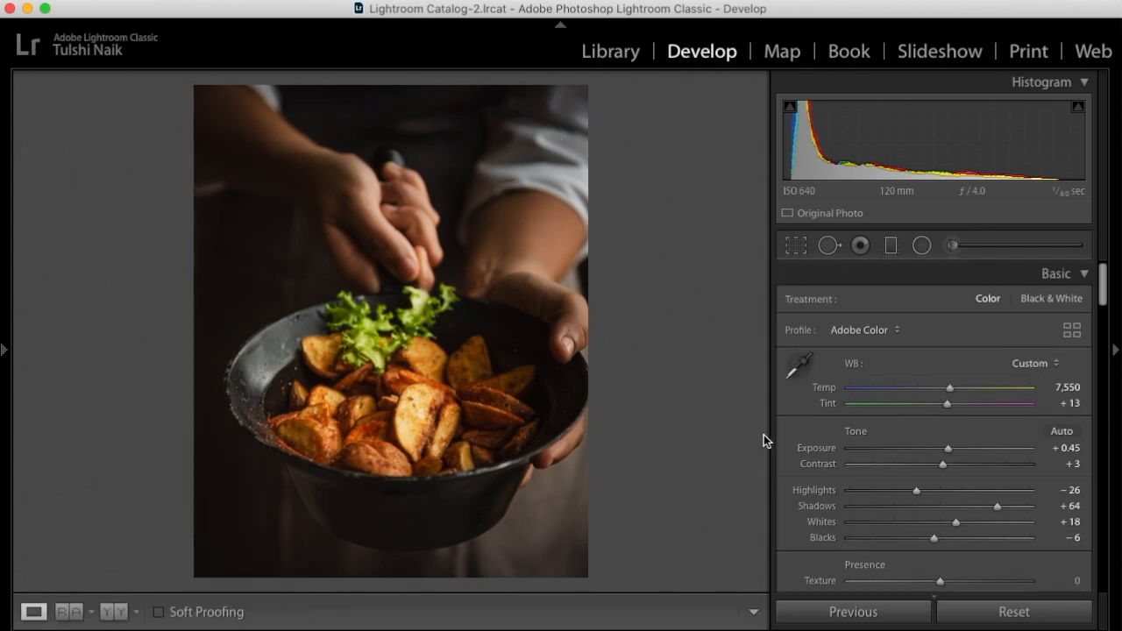
key(backslash)
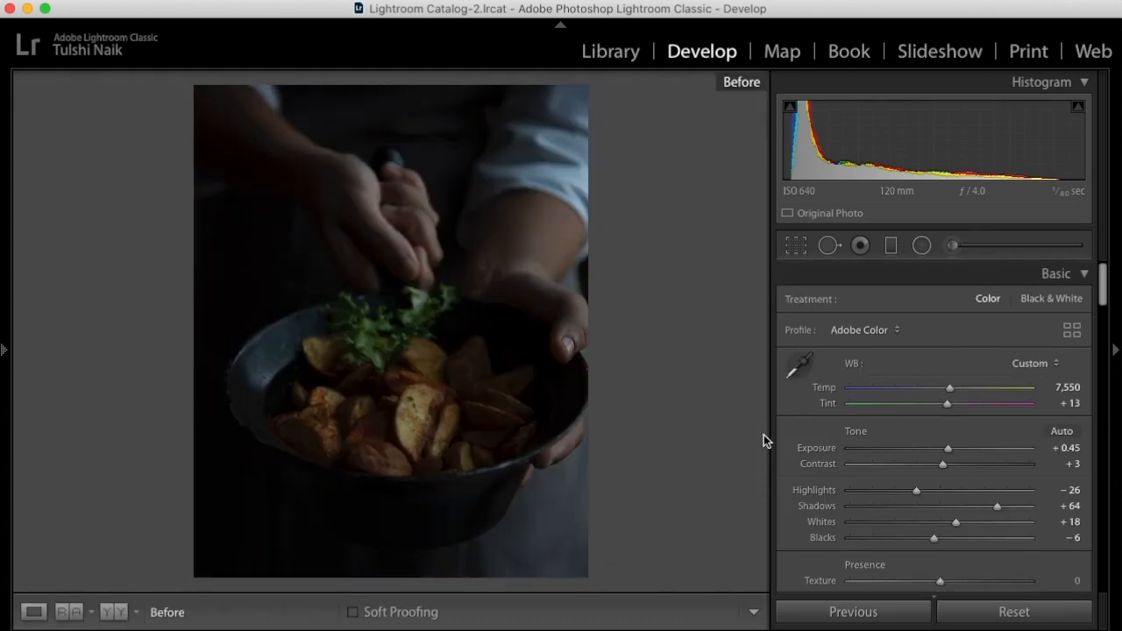
key(backslash)
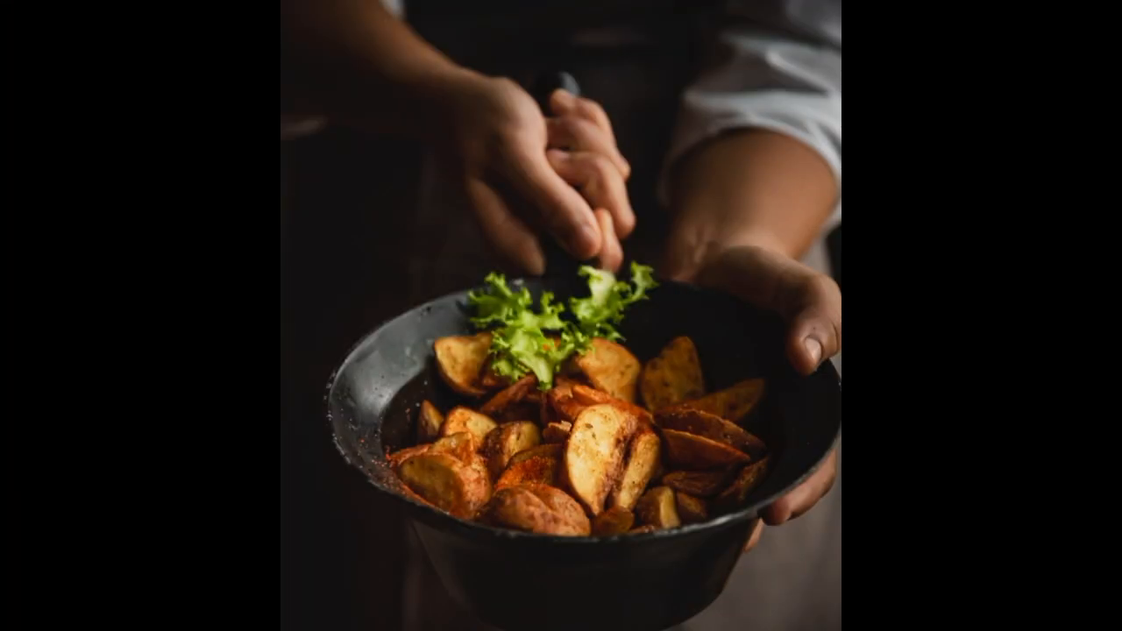